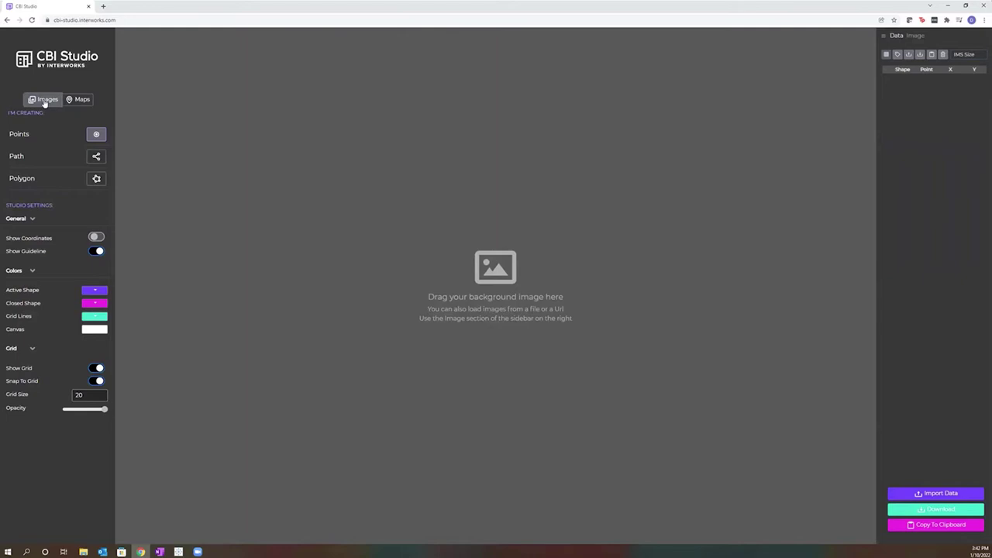
Switch to the Images workspace and keep Dropped / Local File as the image source.
click(44, 100)
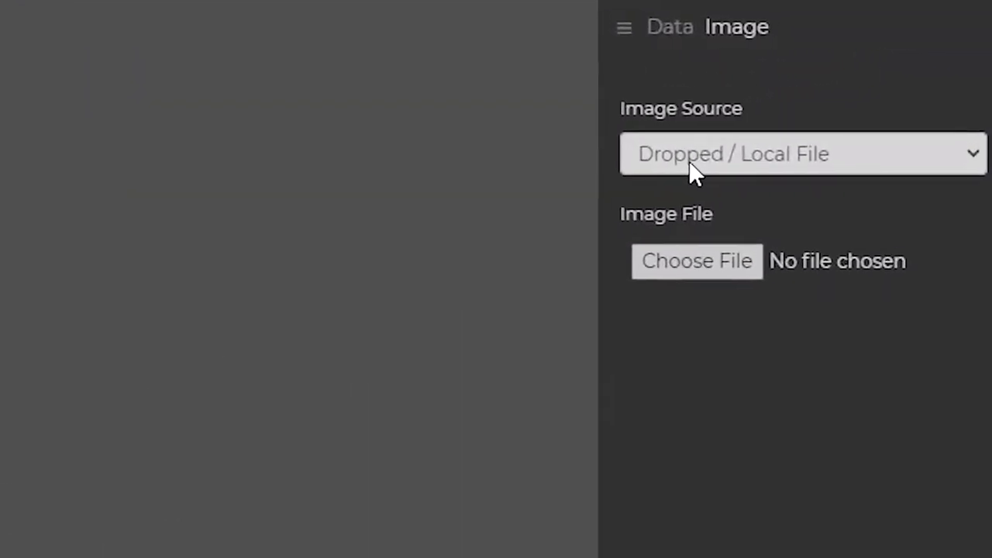
click(679, 166)
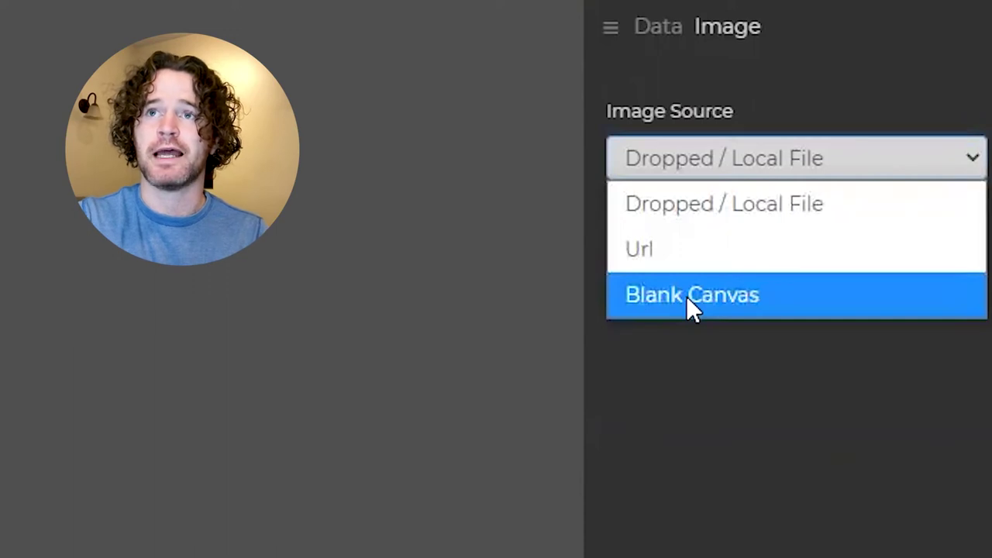
click(700, 194)
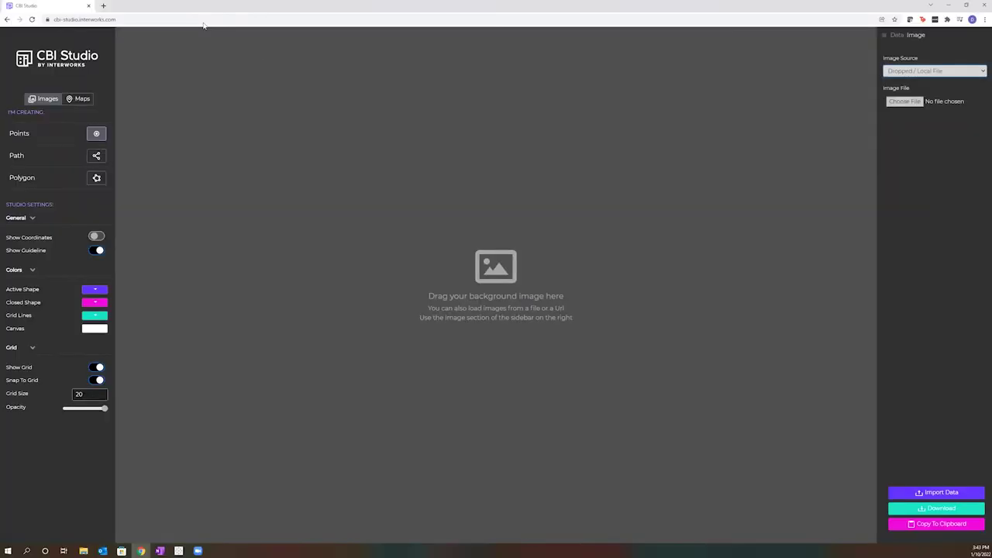
Load the aerial image file from the desktop as the canvas background, with the browser window maximized again once it is placed.
key(super+Down)
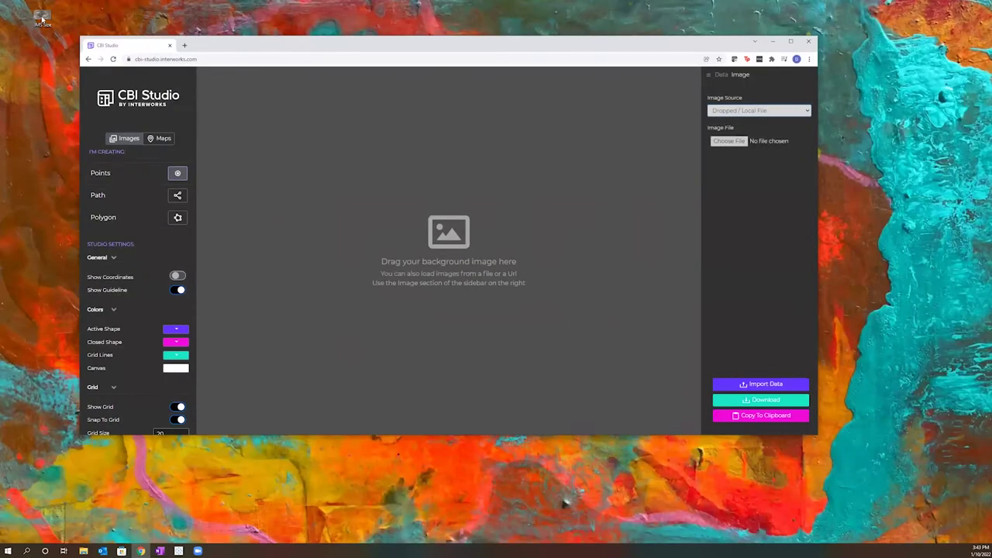
drag(42, 17, 293, 142)
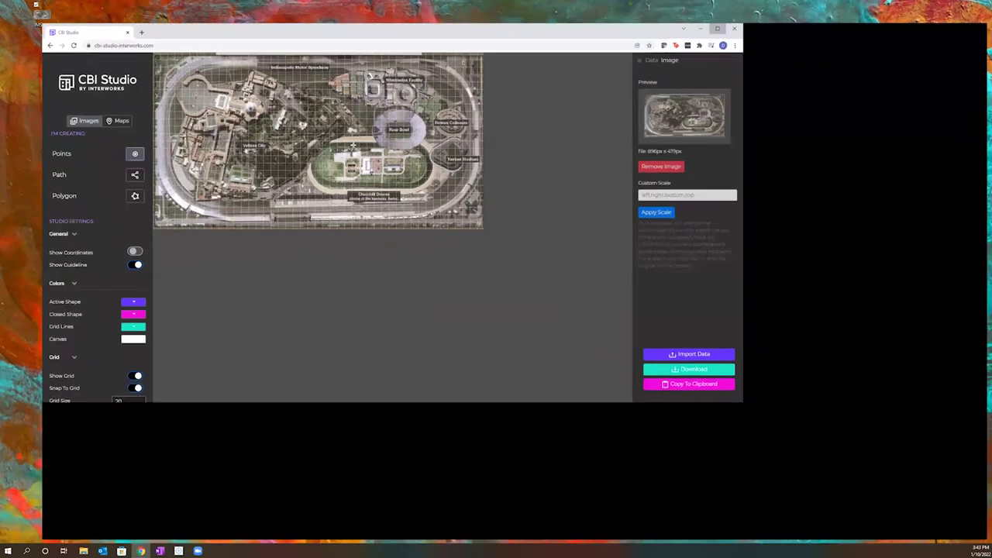
key(super+Up)
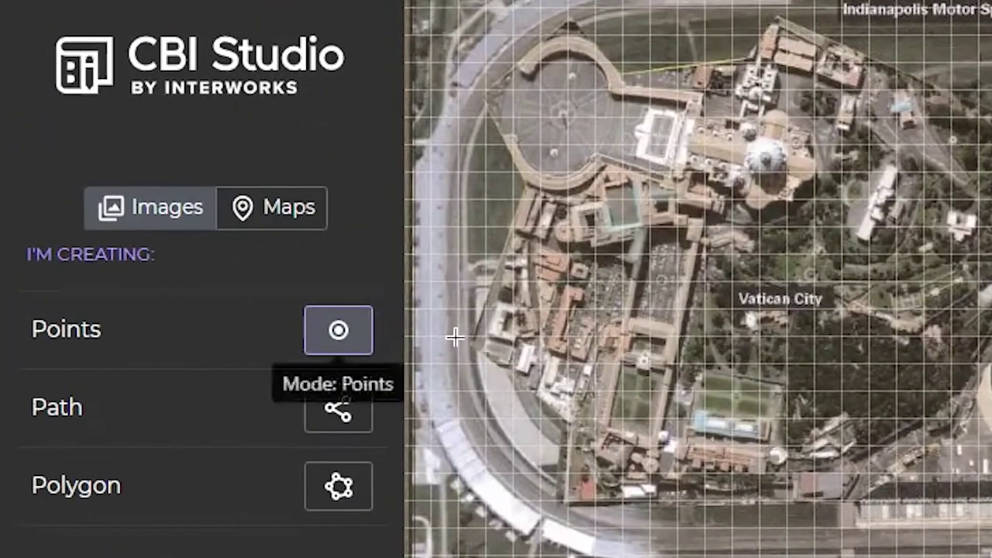
Try the Path creation mode and set the mode to Polygon.
click(338, 423)
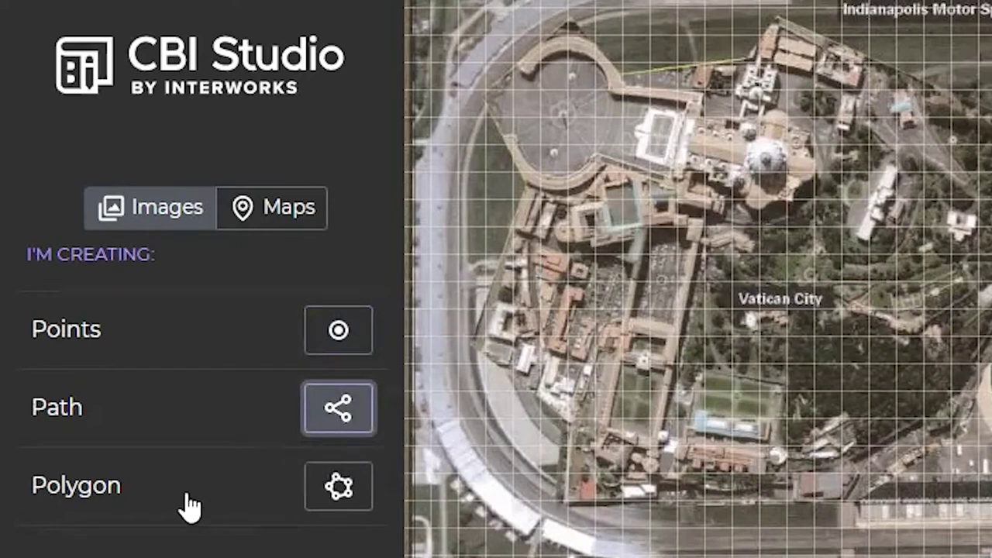
click(335, 503)
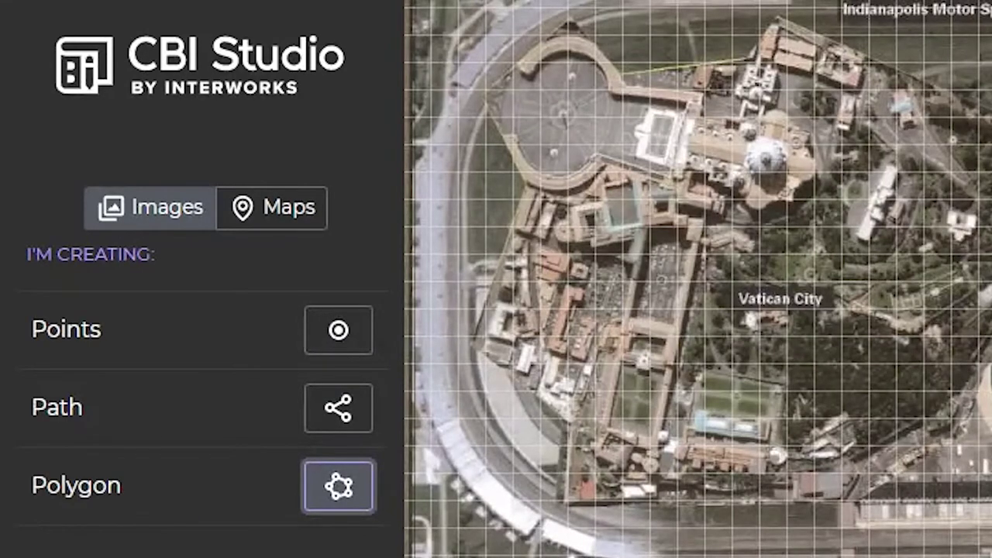
Try out the Show Coordinates and Show Guideline settings, leaving coordinates off and the guideline on.
scroll(348, 512, down, 7)
click(350, 156)
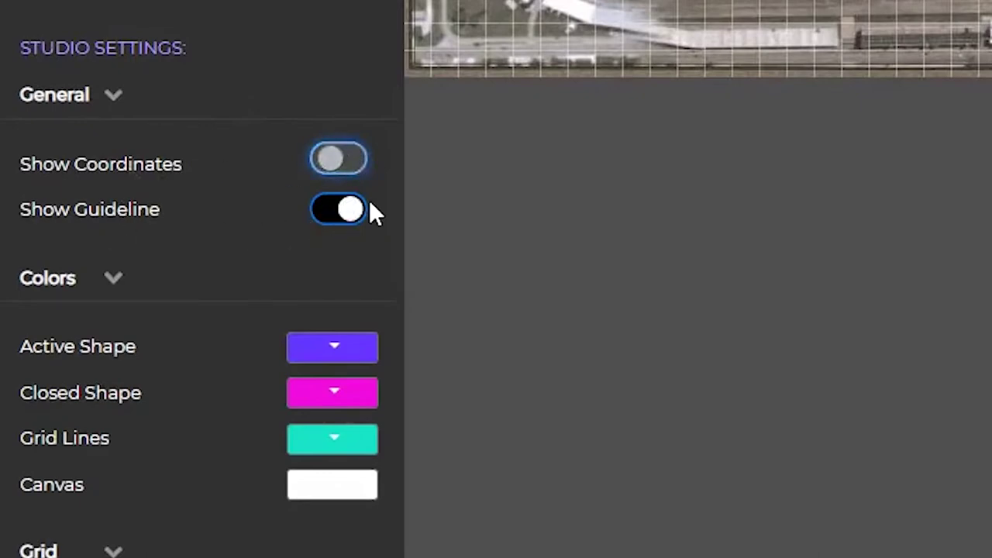
click(351, 212)
click(346, 212)
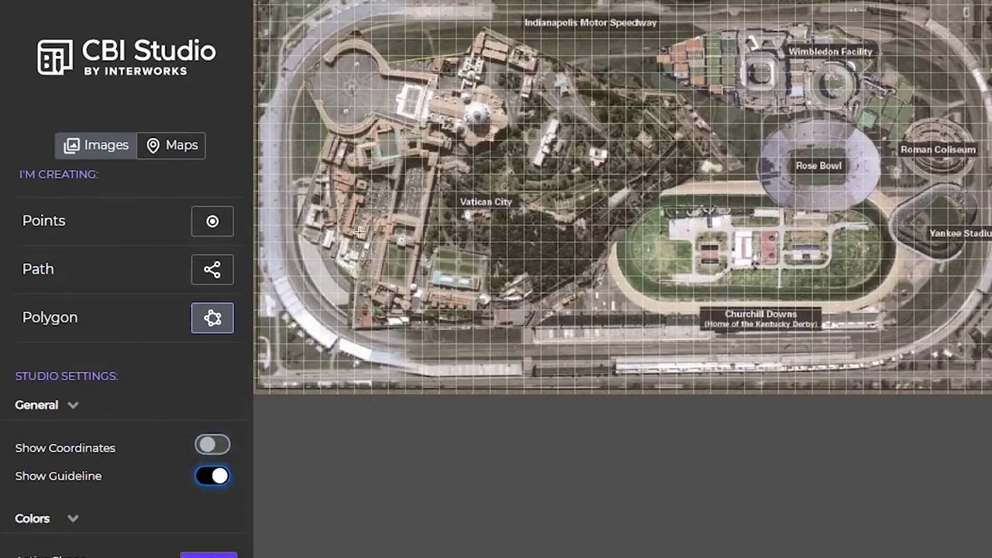
Start a polygon around Vatican City with five vertices running up its western edge and around the rounded plaza.
click(304, 225)
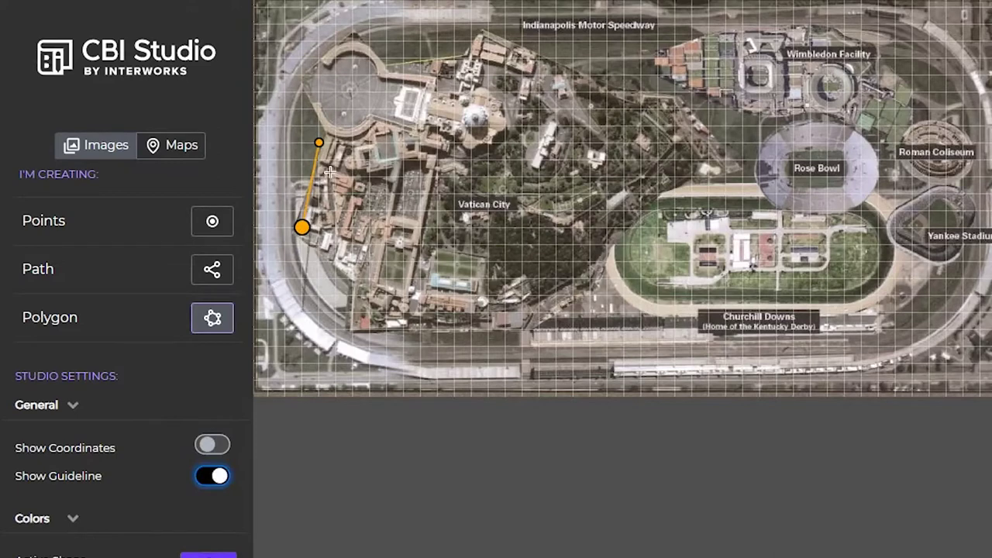
click(303, 92)
scroll(310, 62, down, 3)
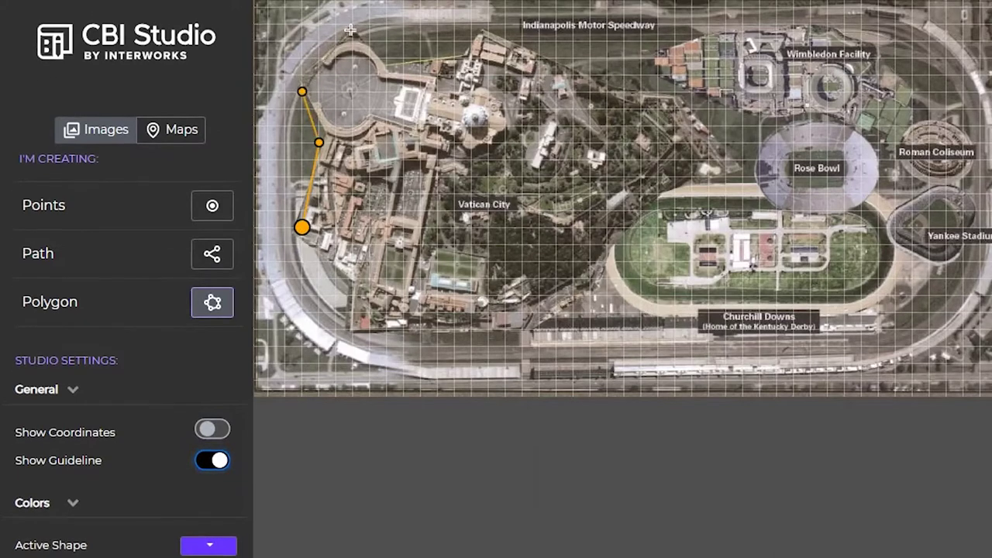
scroll(348, 34, down, 3)
click(352, 39)
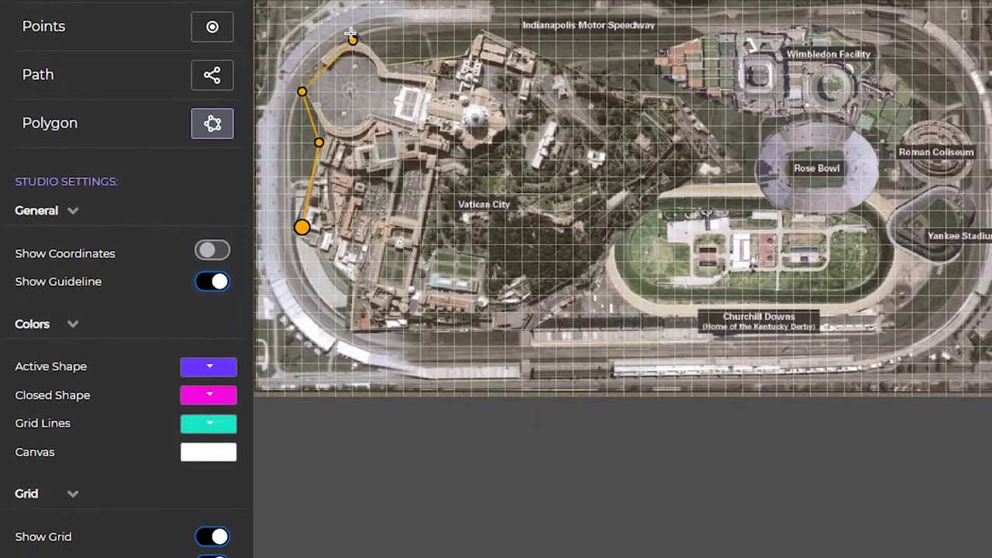
click(387, 60)
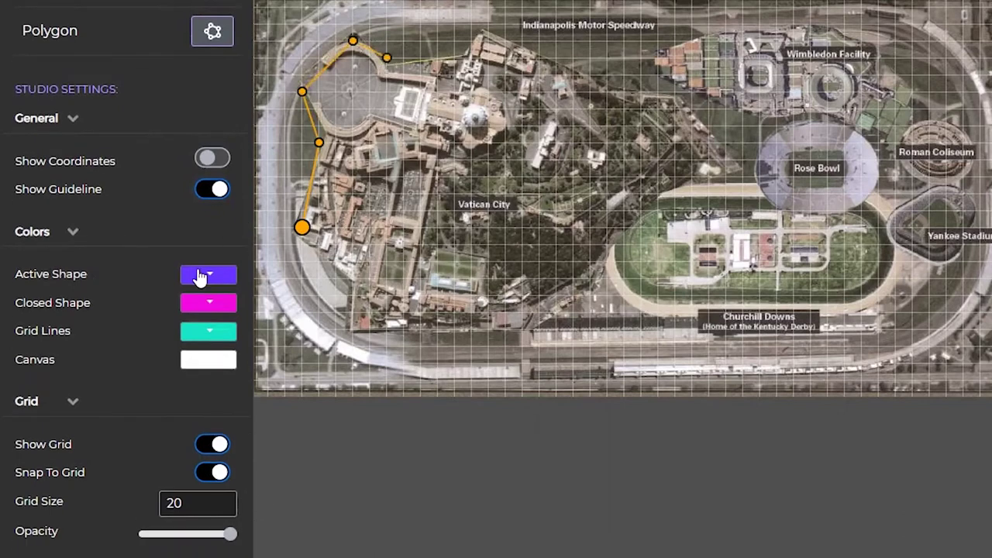
Try green and dark grey as the active shape color and return it to orange.
click(200, 276)
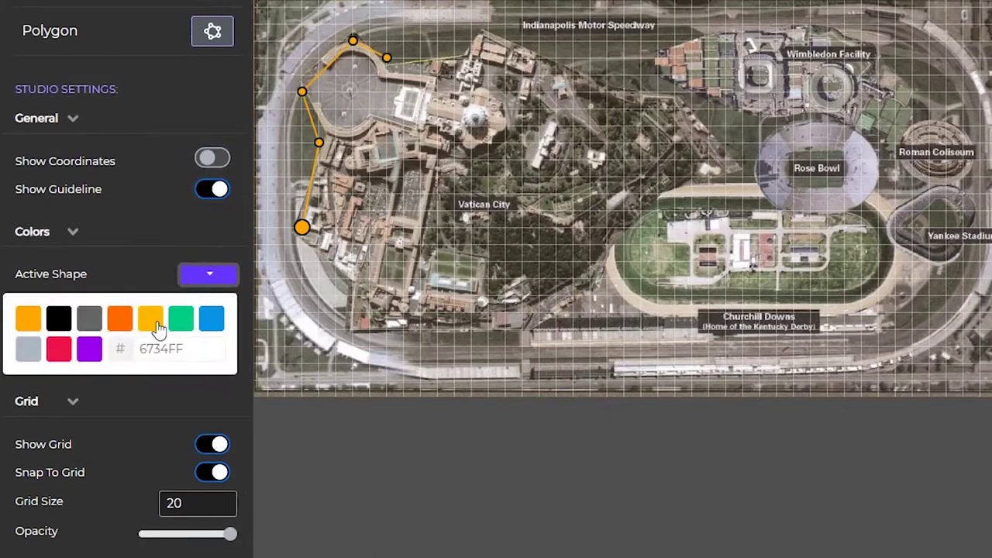
click(181, 321)
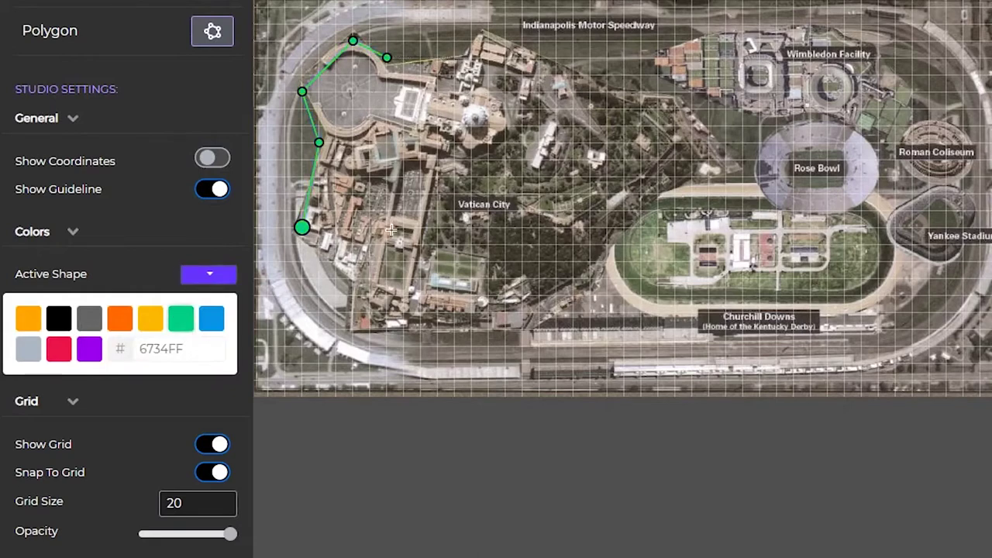
click(90, 321)
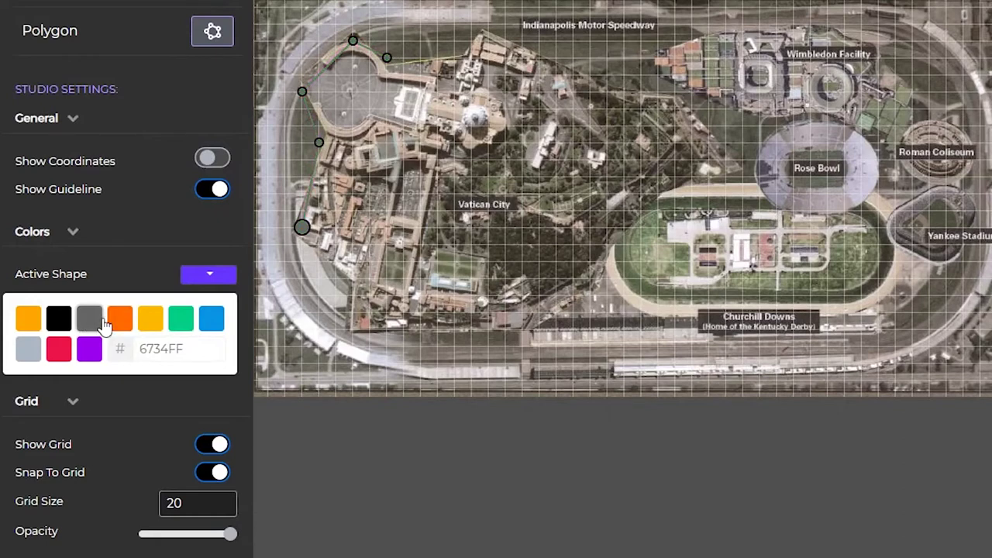
click(28, 318)
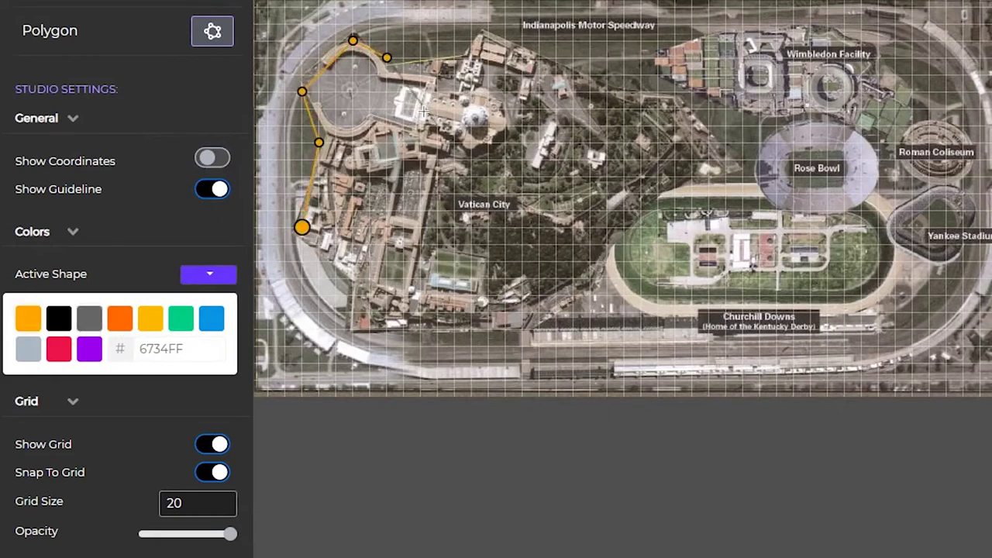
Continue the polygon with four vertices along Vatican City's upper edge to the Wimbledon Facility.
click(472, 58)
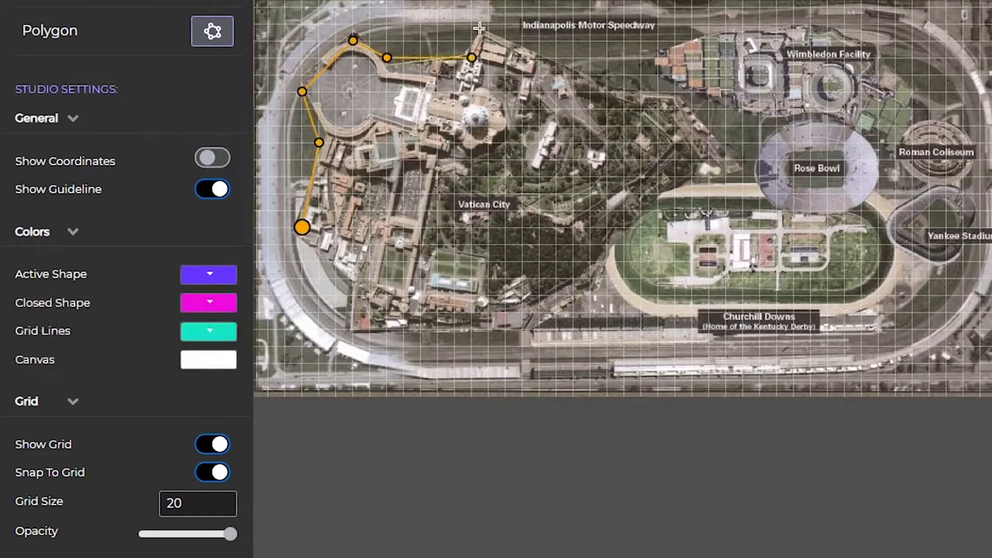
click(488, 24)
click(624, 92)
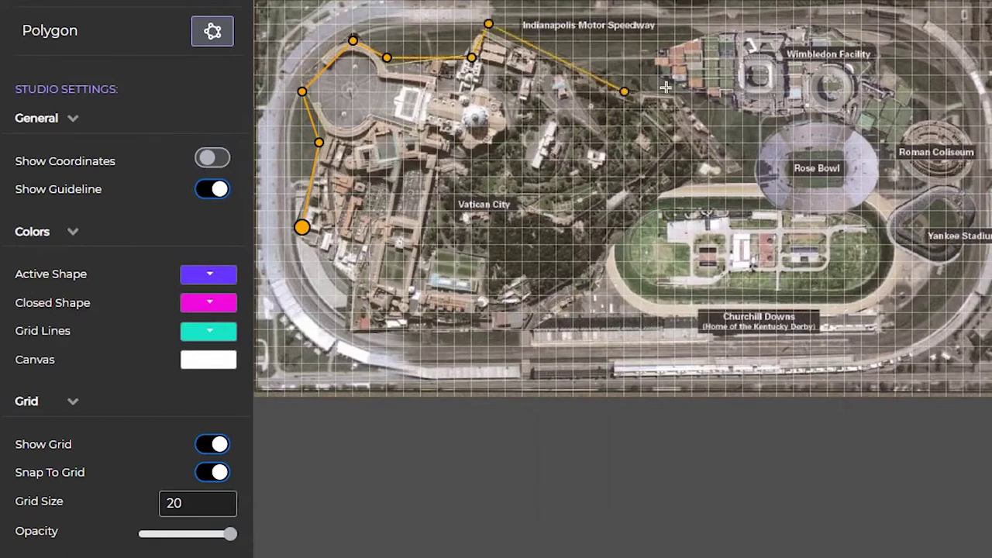
click(676, 92)
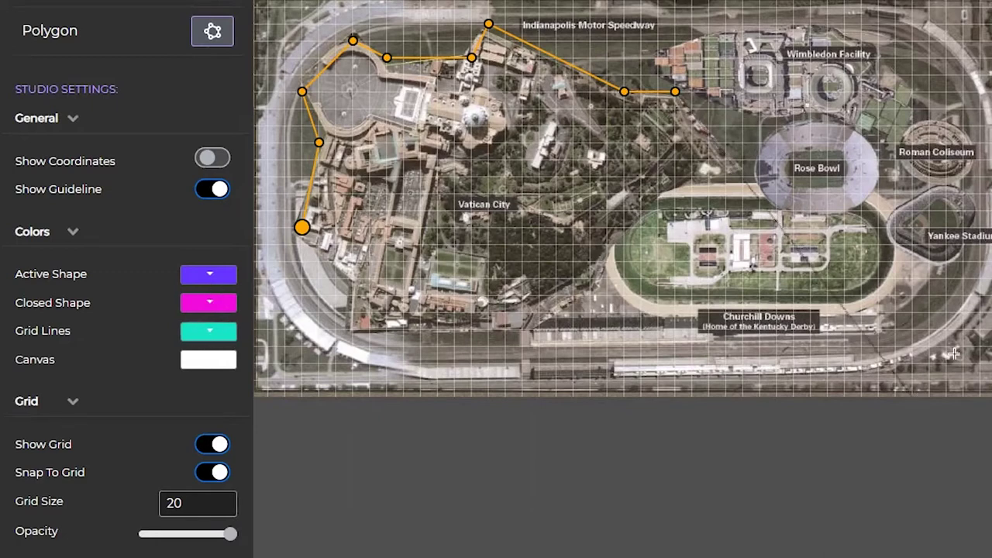
Set the grid line color to orange, and hide and redisplay the grid.
click(209, 335)
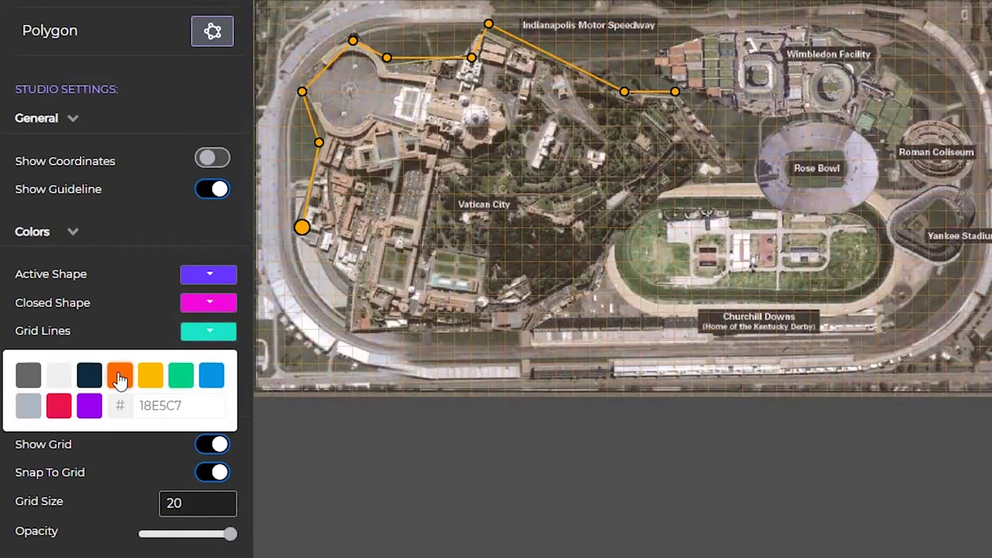
click(189, 339)
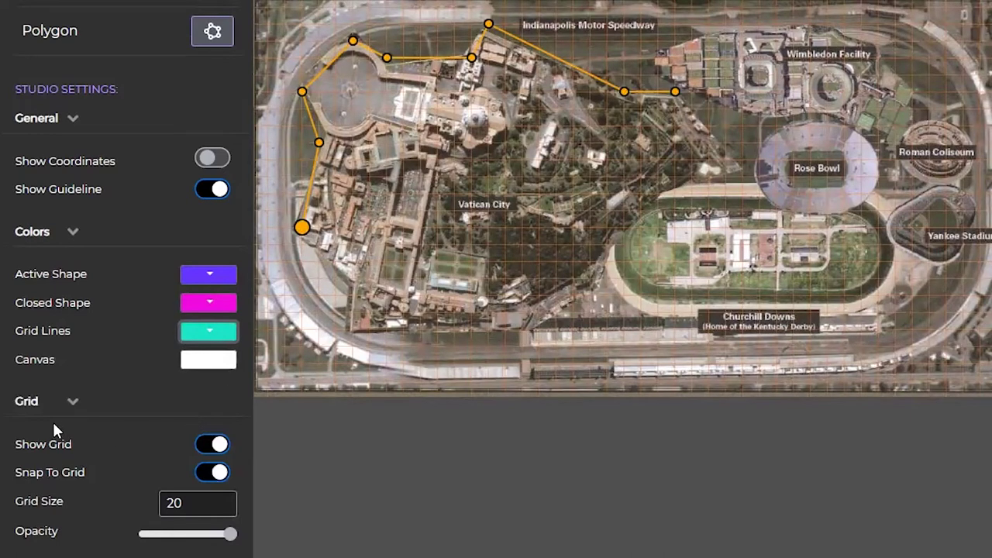
click(220, 448)
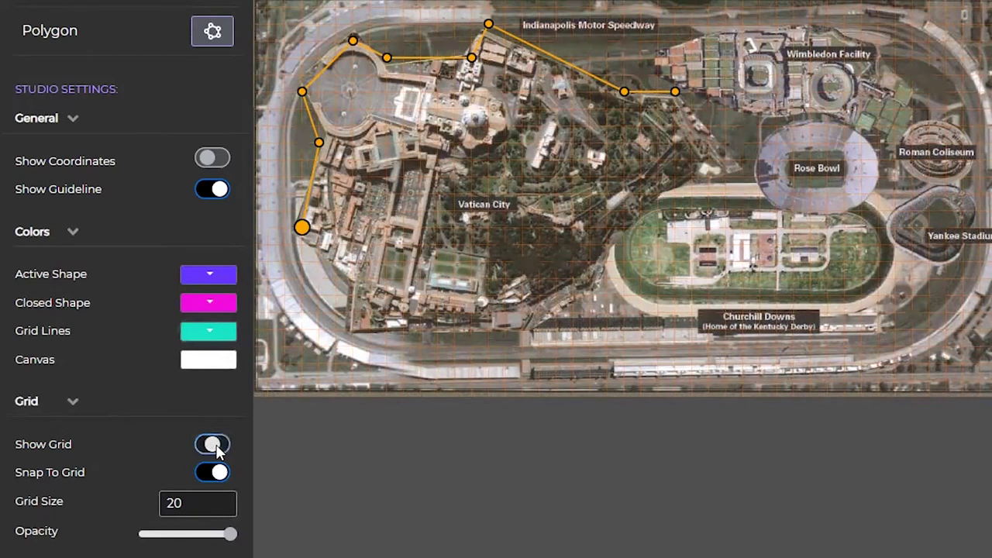
click(219, 448)
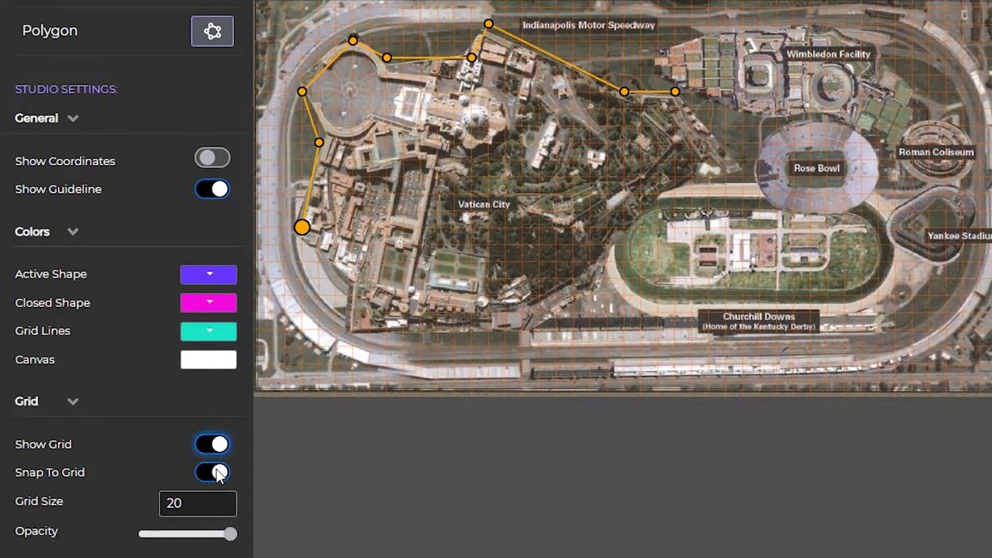
Place the next polygon vertex beside the Rose Bowl with Snap To Grid turned off, and turn snapping back on.
click(216, 473)
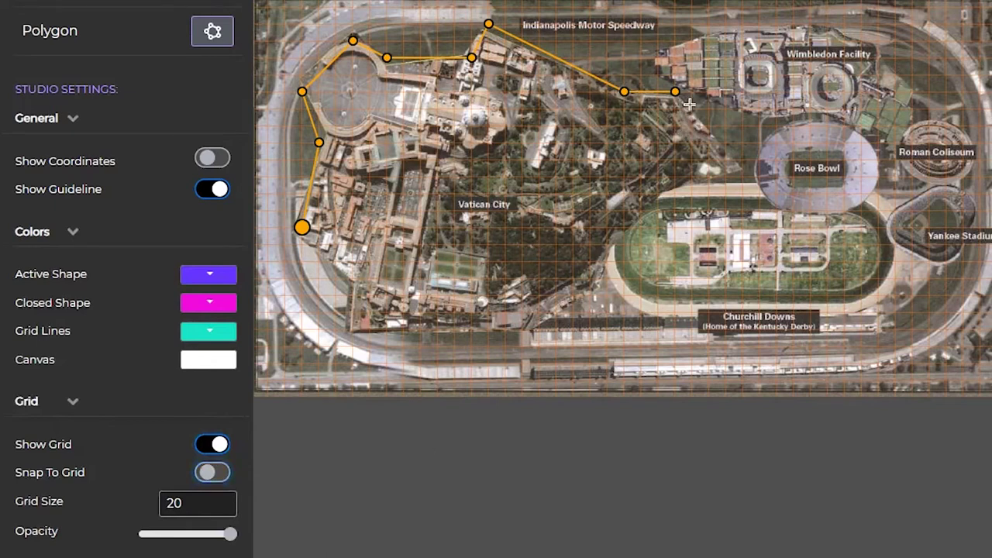
click(208, 471)
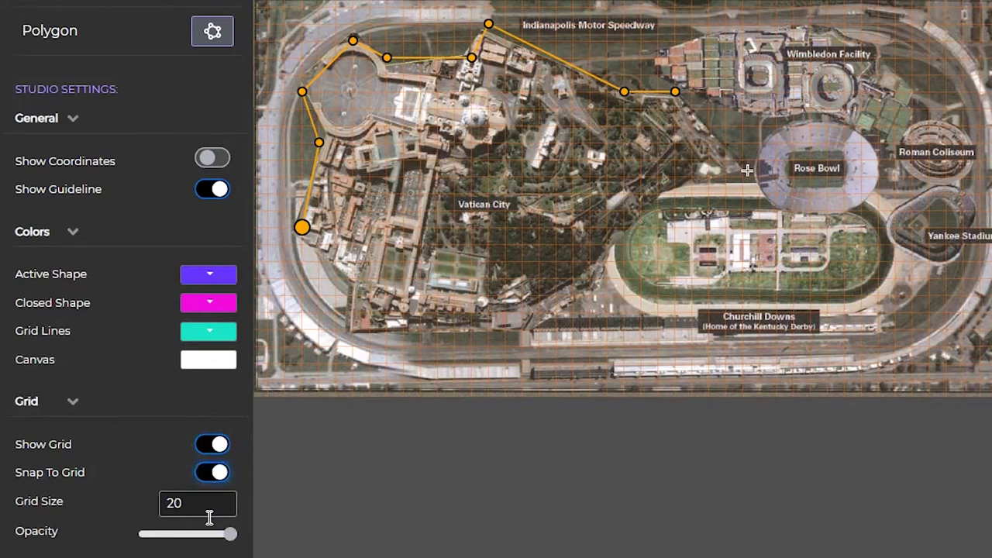
Try grid sizes of 10 and 50 before returning the size to 20, and try out the grid opacity, leaving it at maximum.
click(201, 500)
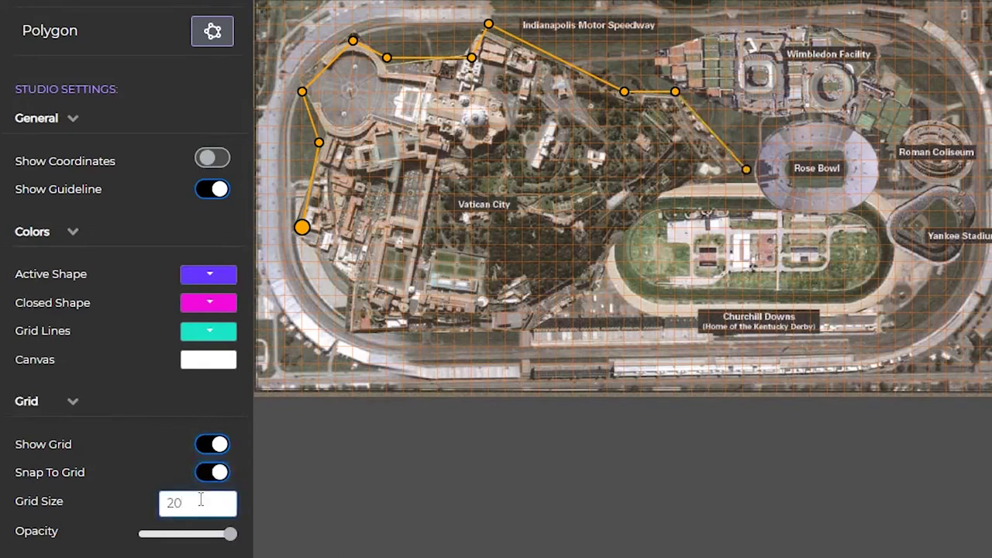
key(BackSpace)
key(BackSpace)
text(10)
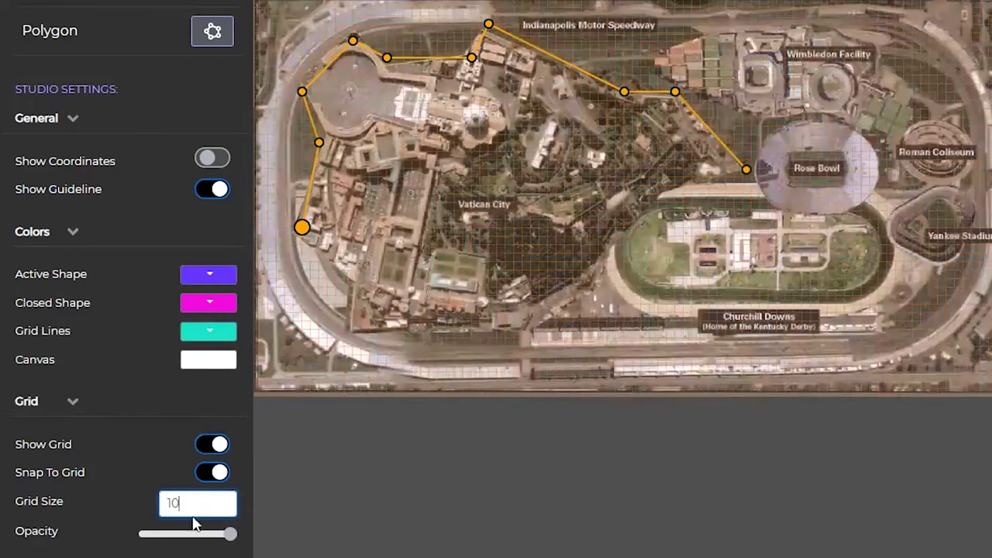
double_click(169, 503)
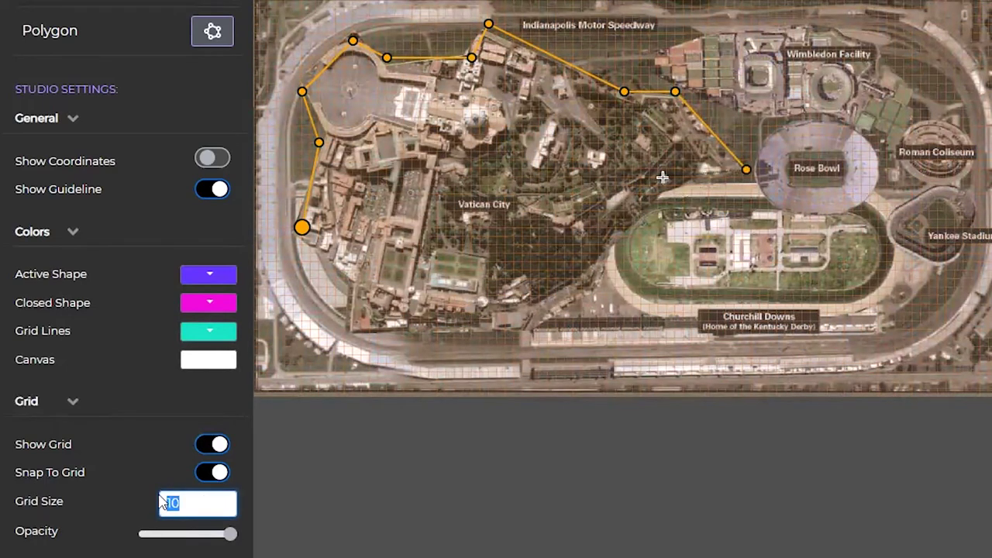
text(50)
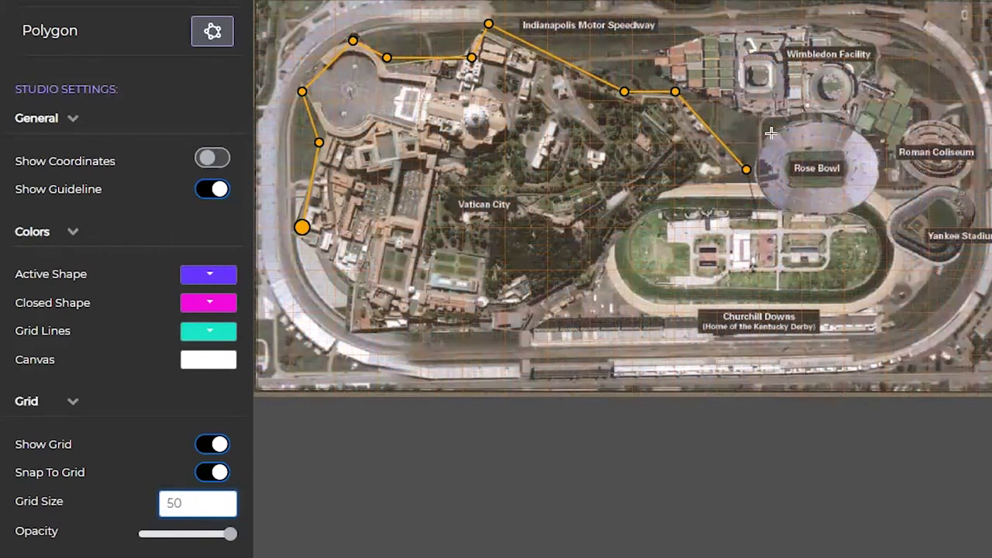
double_click(175, 502)
text(10)
mouse_move(229, 535)
mouse_down()
mouse_move(194, 546)
mouse_move(116, 538)
mouse_move(238, 547)
mouse_up()
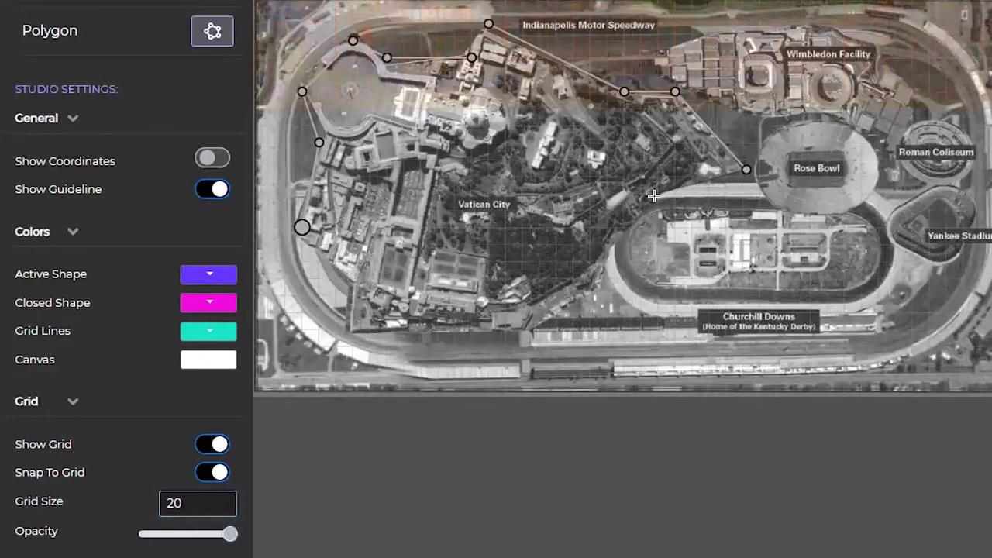
Add four vertices along Vatican City's lower boundary and close the polygon at its first vertex.
click(657, 193)
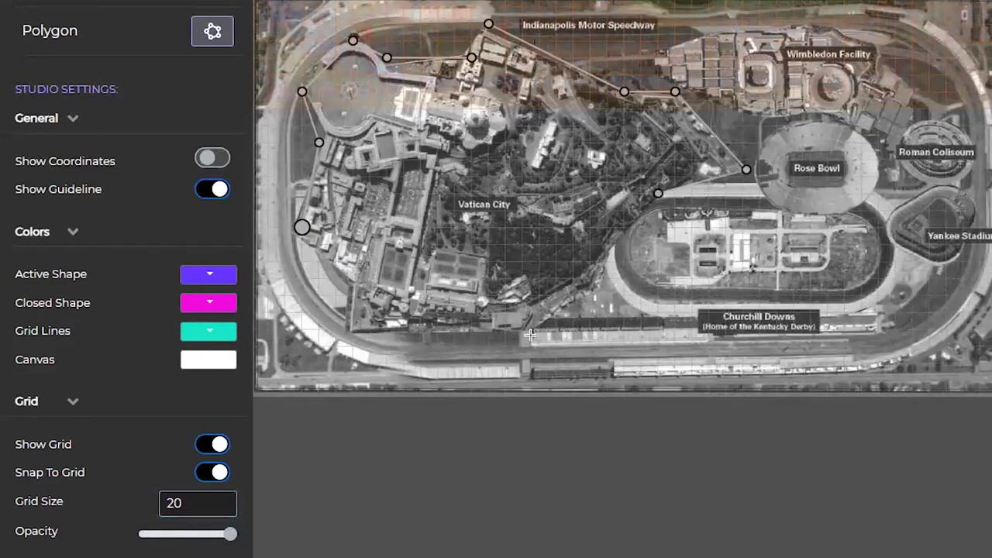
click(523, 329)
click(353, 329)
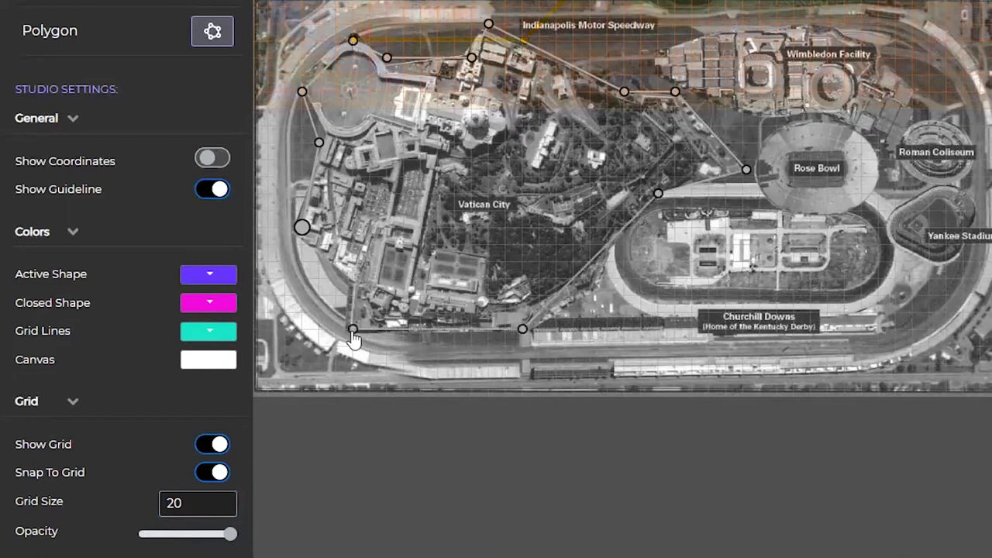
click(352, 277)
click(302, 227)
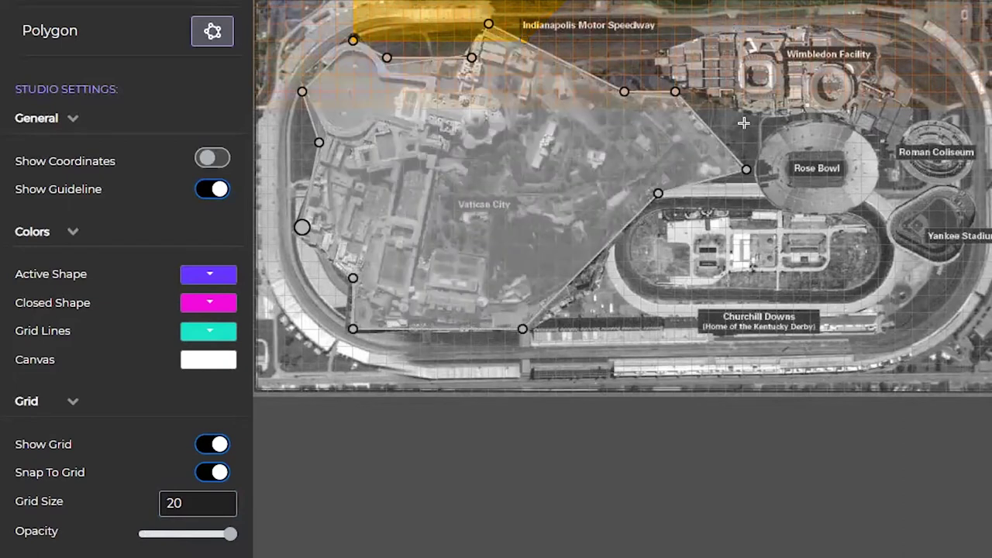
Place the first five vertices of a new polygon around the Rose Bowl's outline, starting at its eastern edge beside the Roman Coliseum.
click(879, 160)
click(845, 125)
click(794, 124)
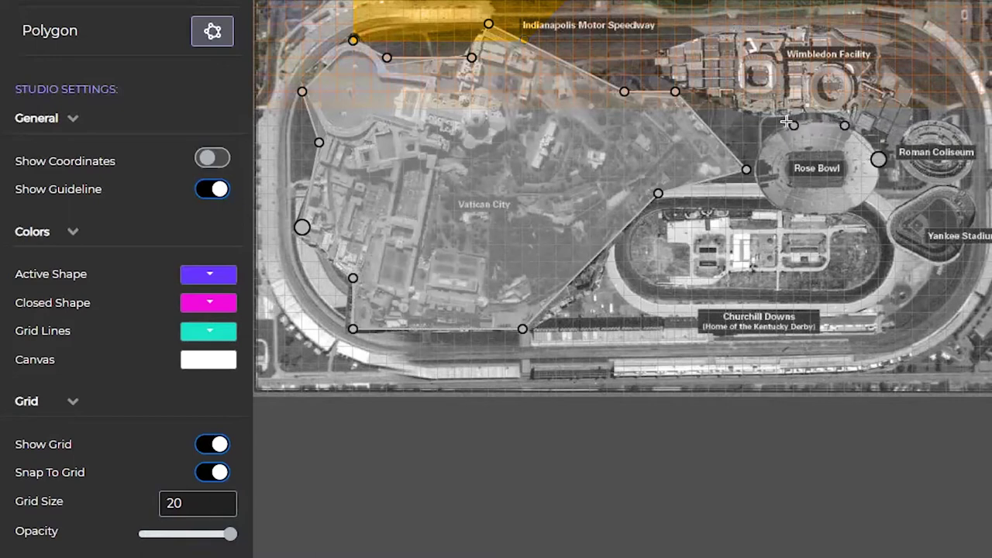
click(758, 173)
click(778, 209)
Set the closed shape color to green, add the last vertex at the Rose Bowl's lower edge and close the polygon.
click(210, 303)
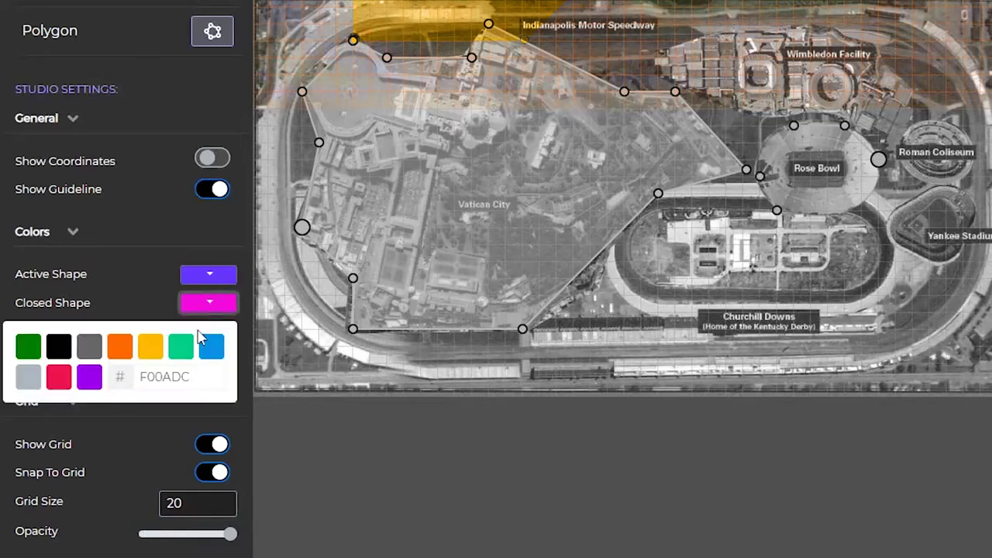
click(23, 347)
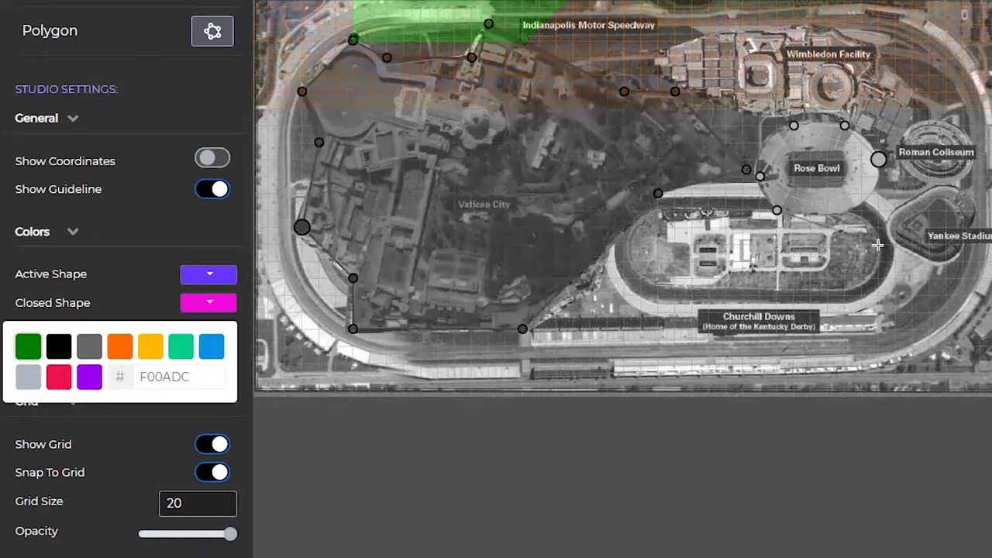
click(857, 211)
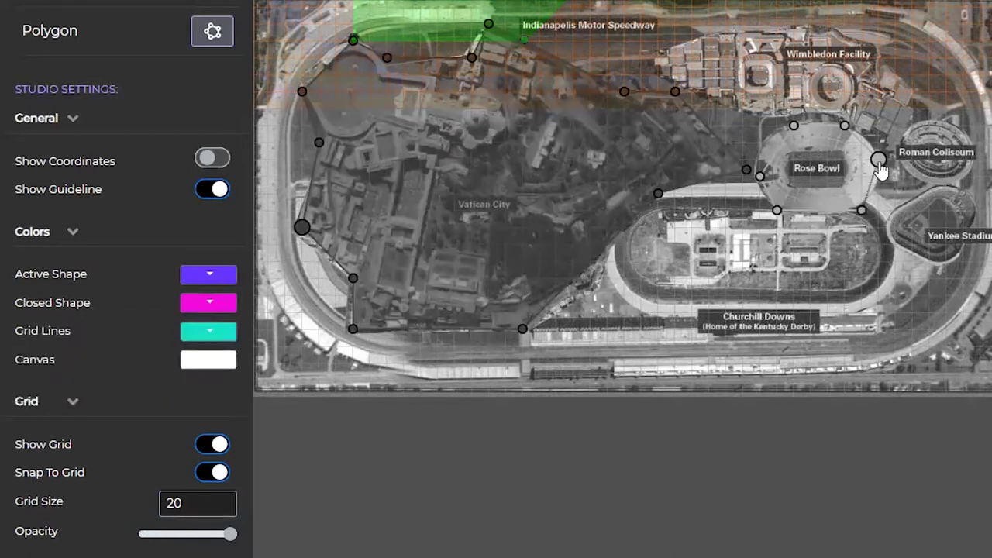
click(880, 160)
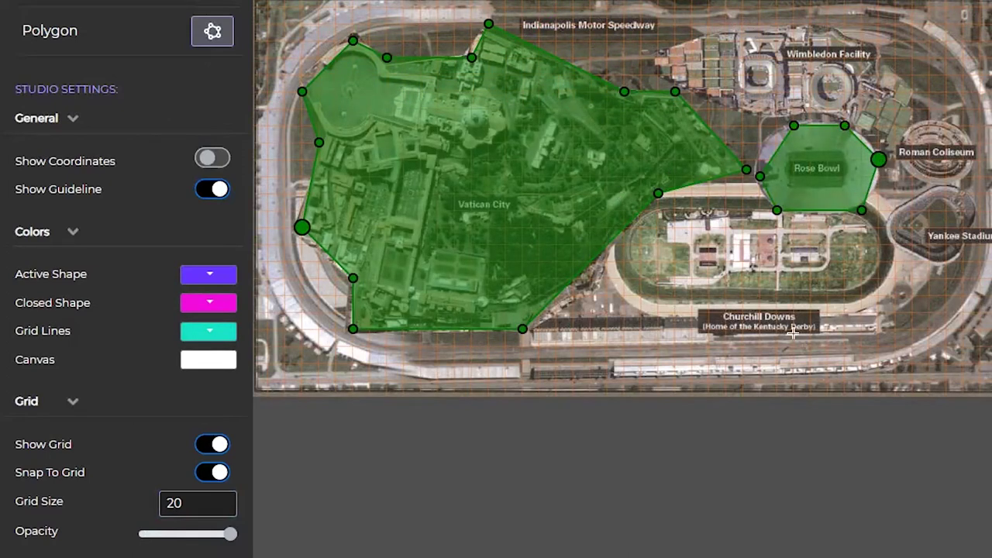
Check the background image's pixel dimensions in its image details and return to the shape data list.
scroll(126, 279, up, 3)
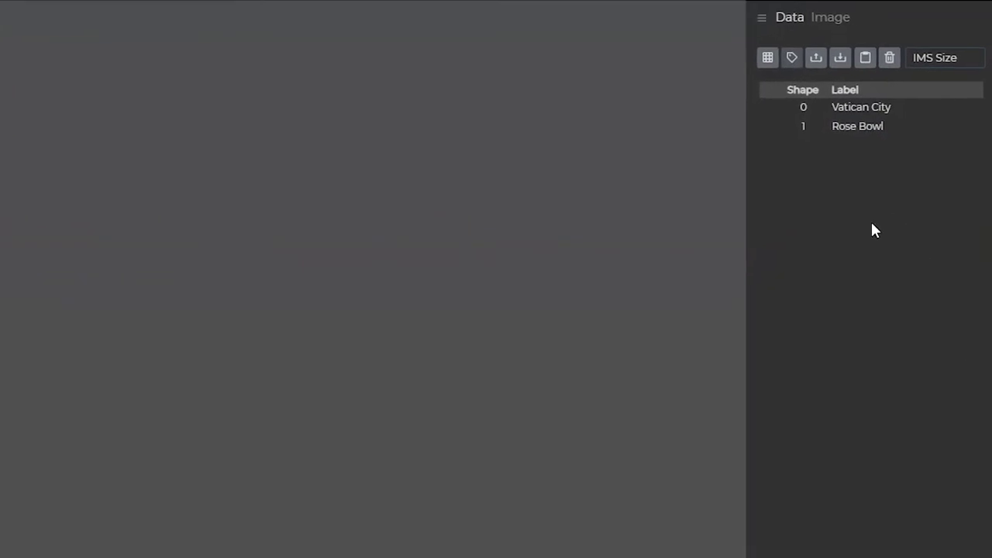
click(829, 19)
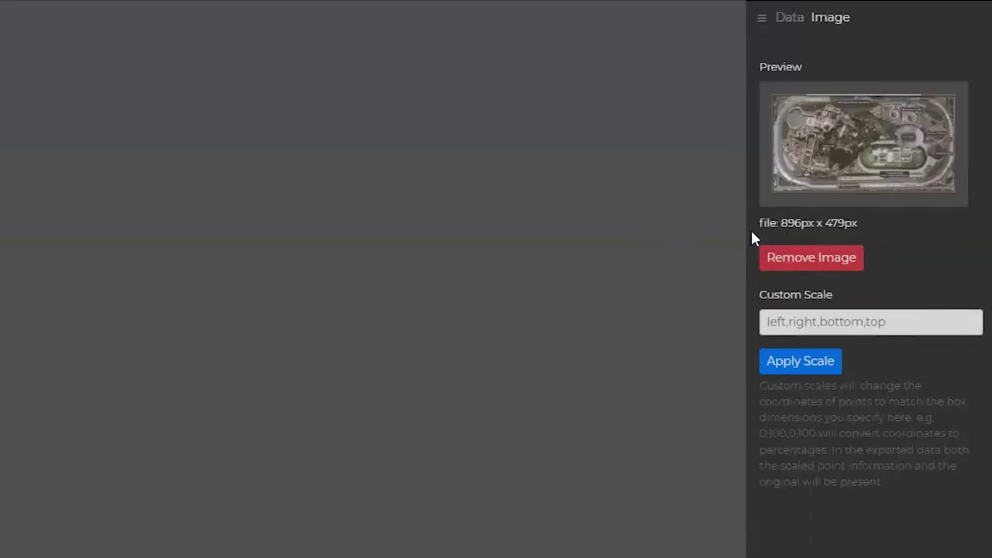
drag(757, 223, 850, 244)
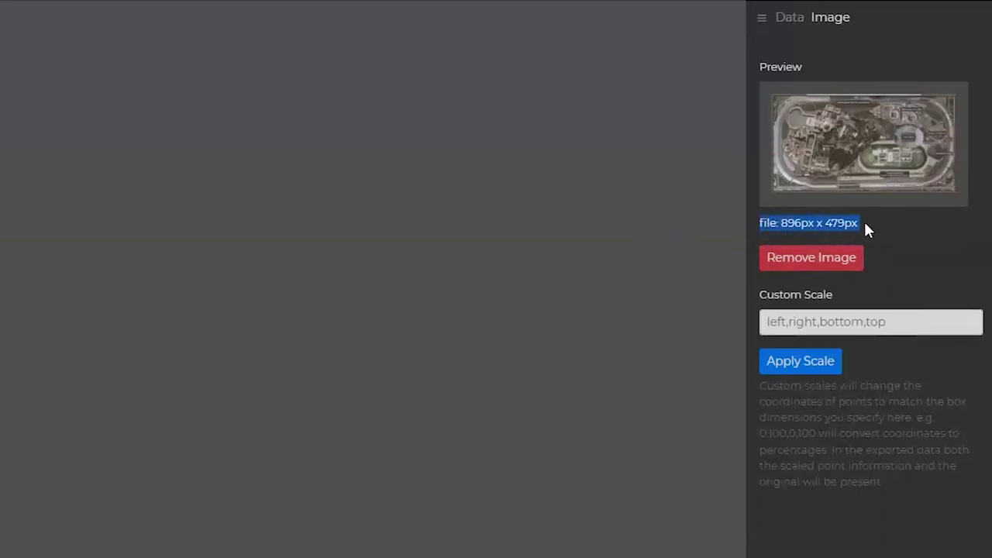
click(866, 225)
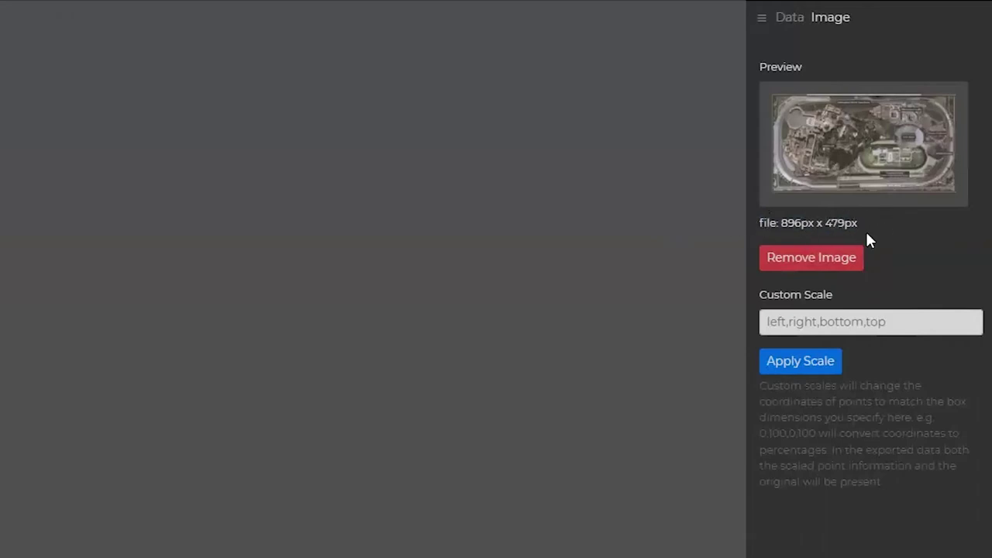
click(798, 25)
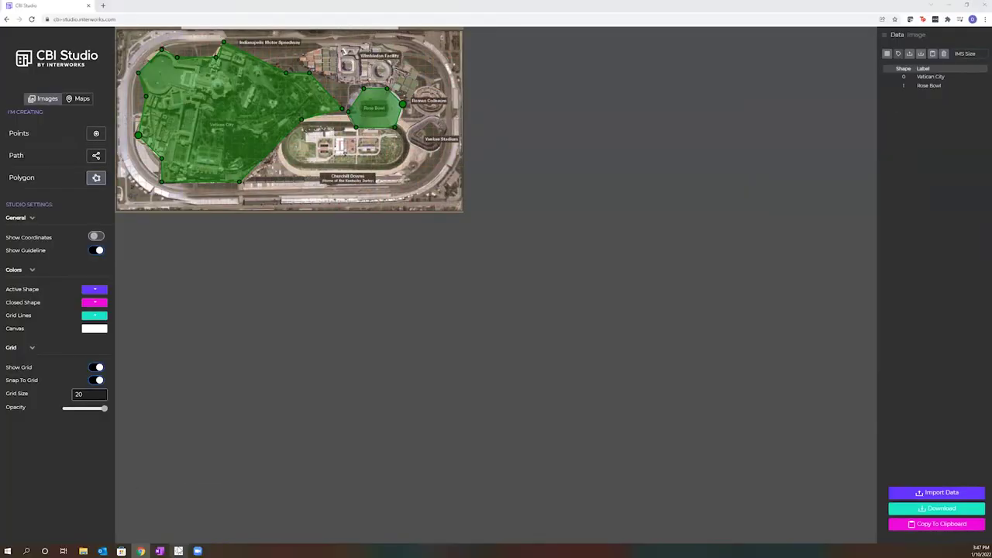
Switch to Tableau, examine the IMS Size data source's rows and return to Sheet 1.
key(alt+Tab)
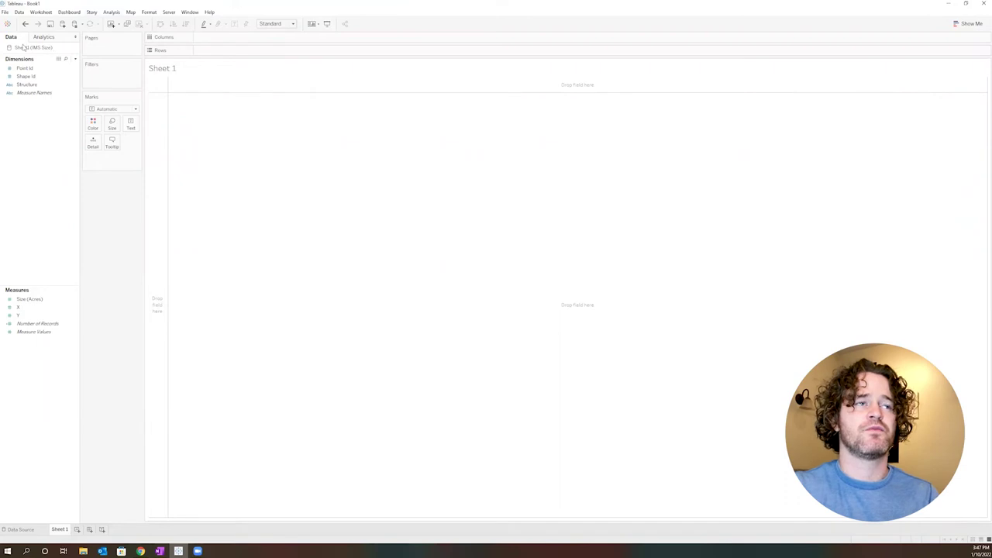
click(20, 529)
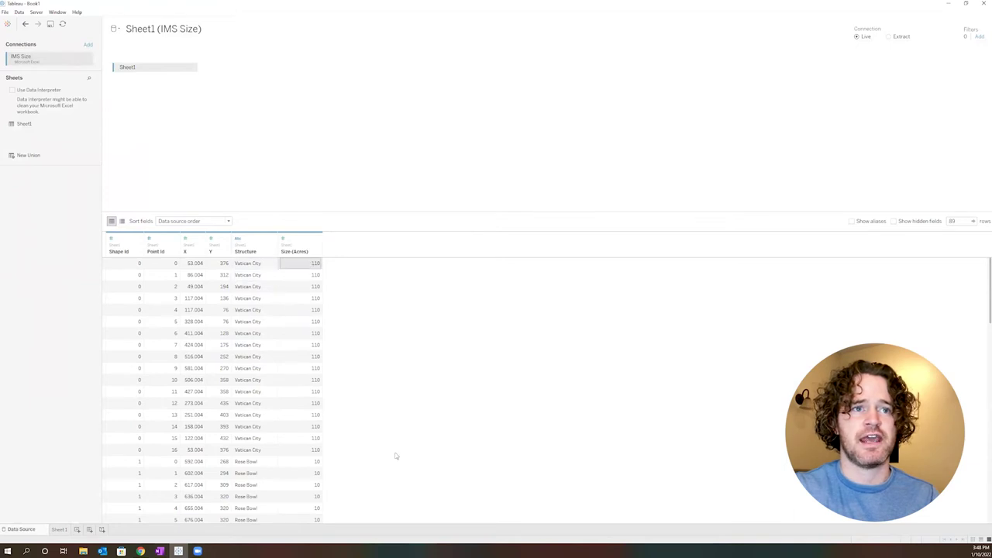
click(61, 530)
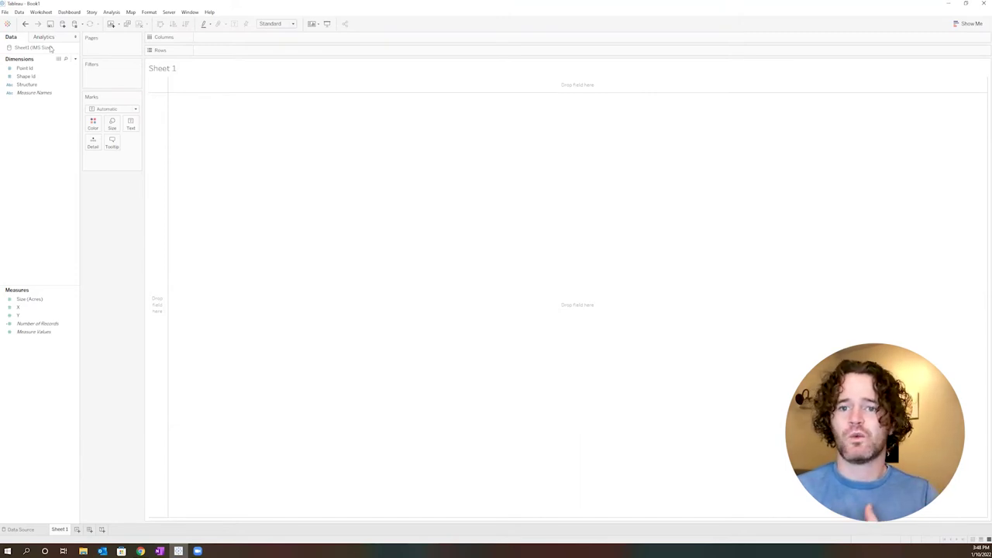
Start adding a background image to the Sheet1 (IMS Size) data source and load the IMS Size picture from the desktop.
click(131, 11)
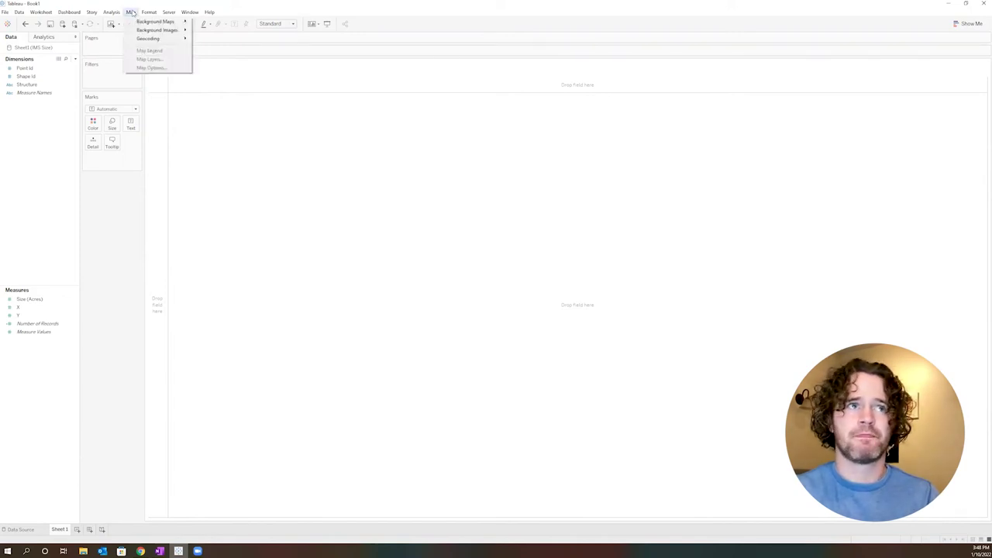
mouse_move(162, 31)
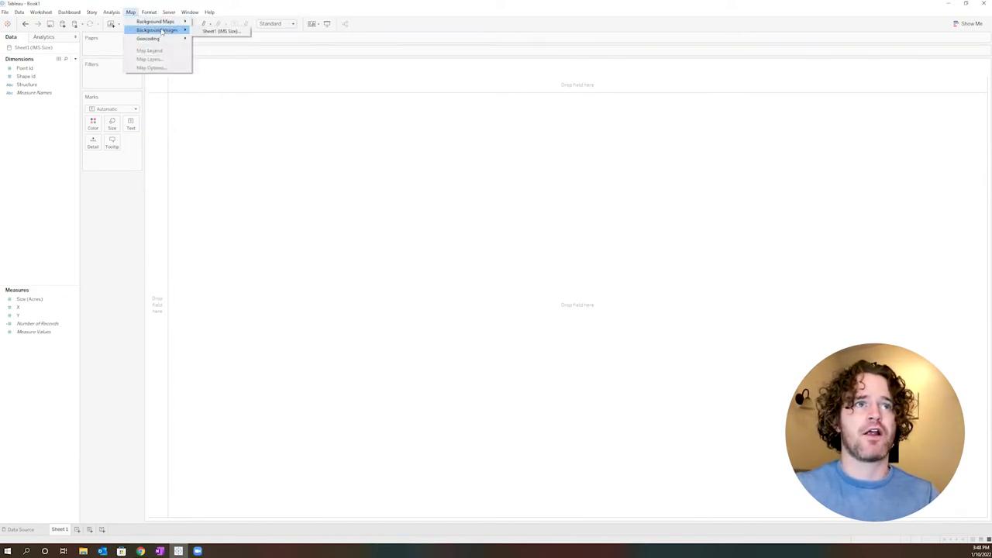
click(225, 31)
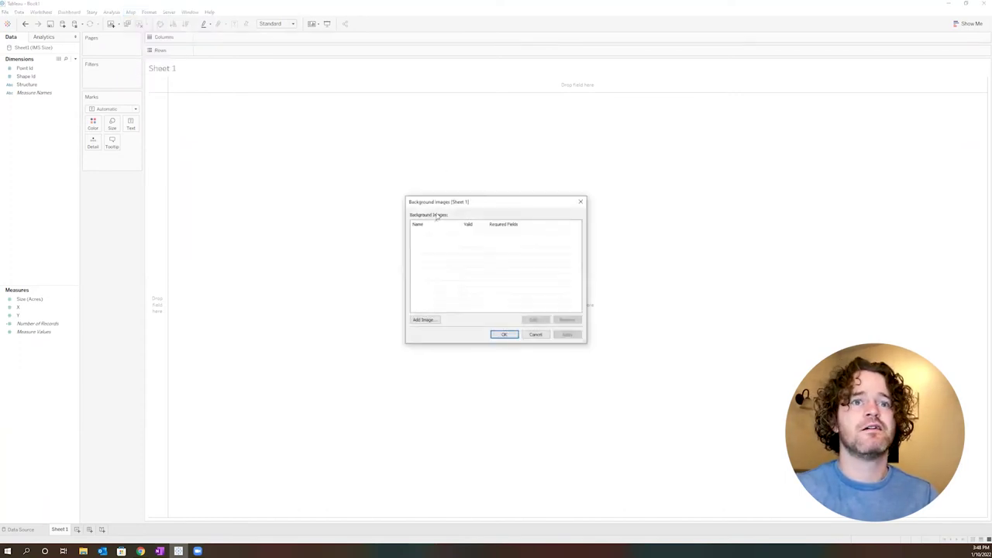
drag(434, 202, 328, 115)
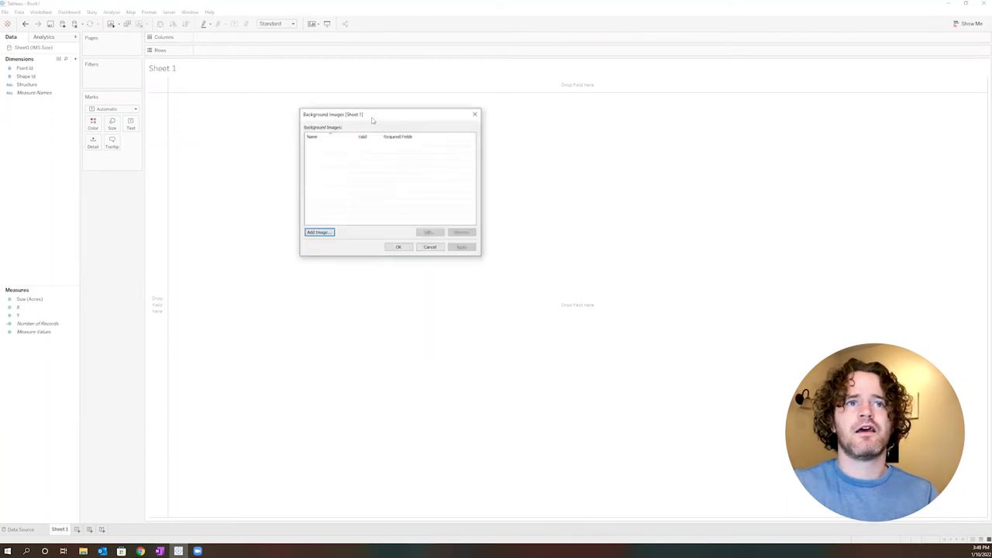
click(317, 233)
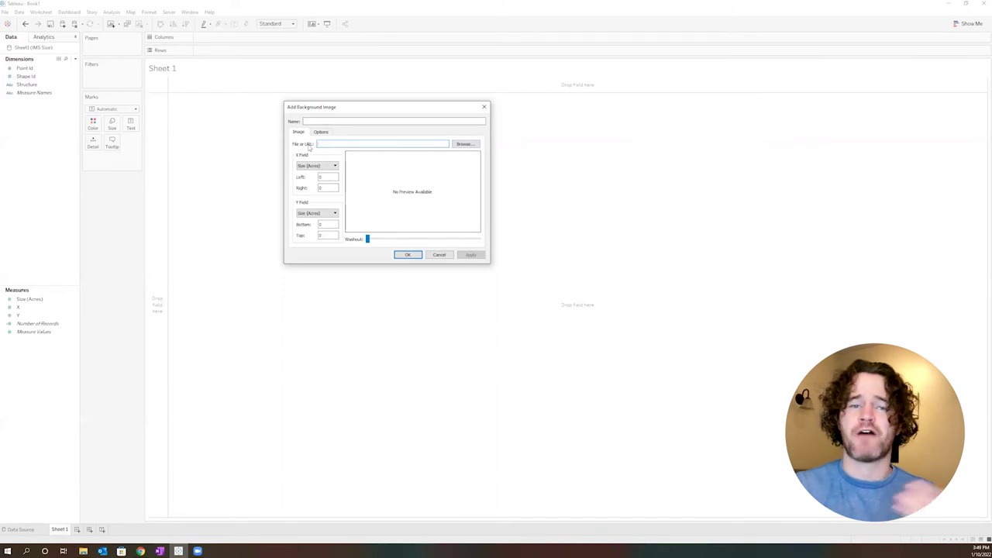
click(465, 144)
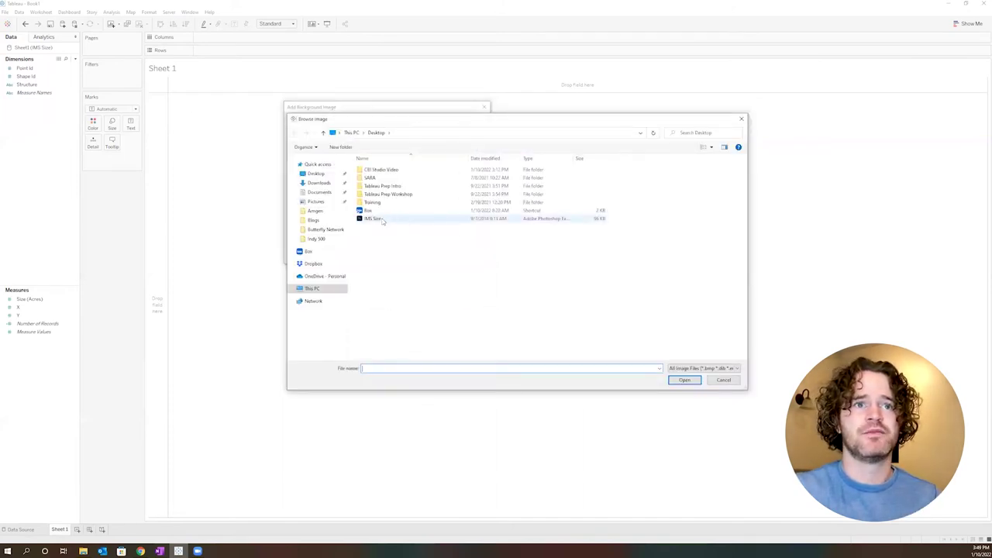
double_click(376, 219)
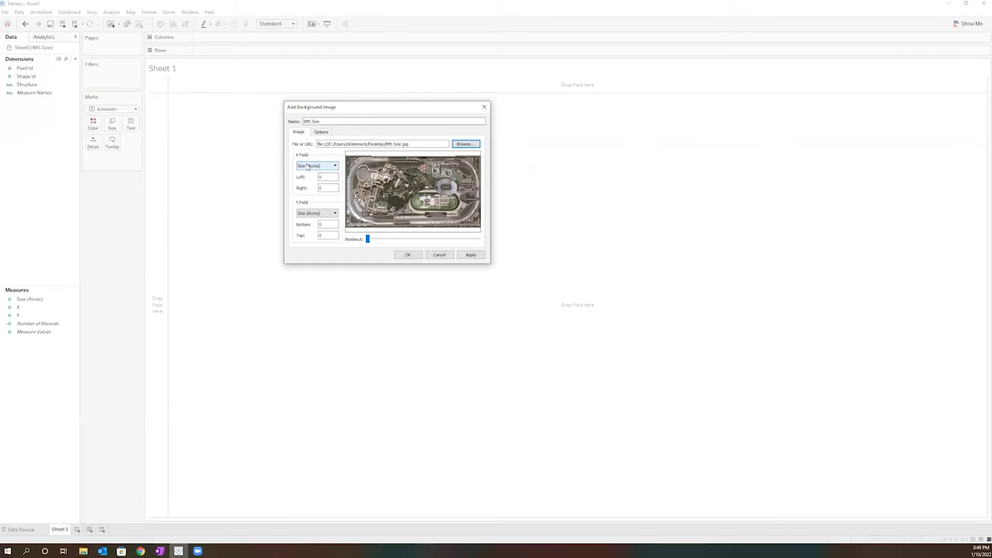
Assign the field X to the background image's X axis and the field Y to its Y axis.
click(308, 167)
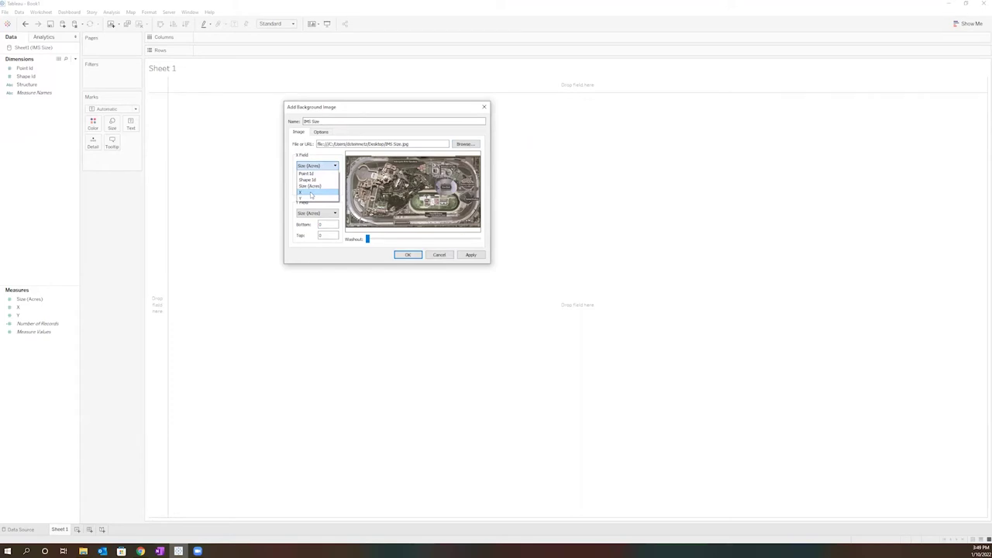
click(311, 195)
click(311, 214)
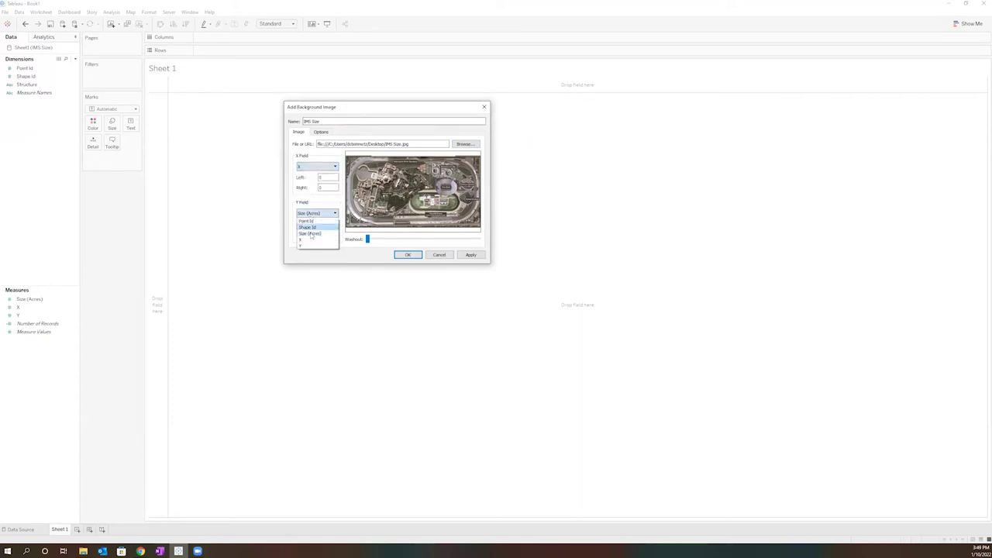
click(308, 246)
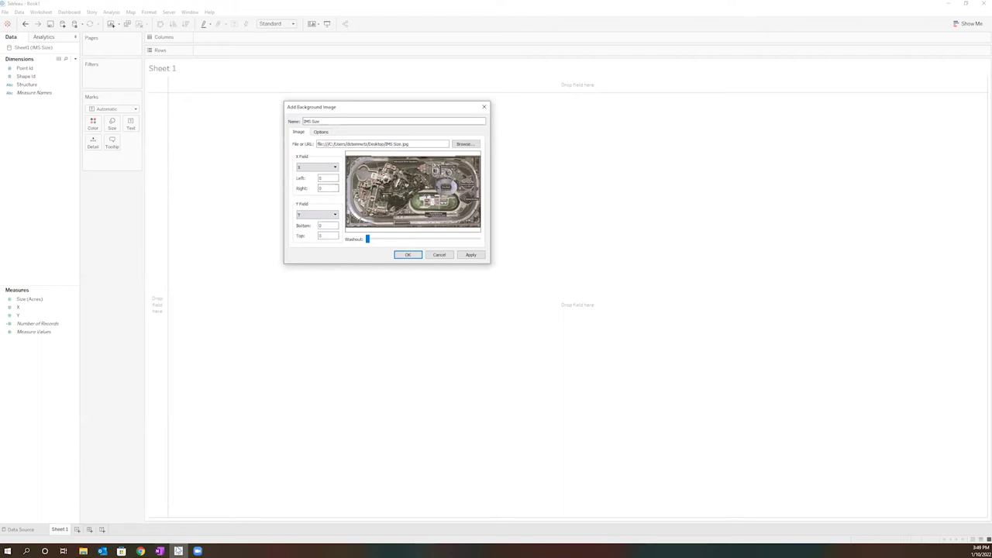
Look up the image's pixel width in CBI Studio and set the X field's right value to 896 in Tableau.
click(142, 550)
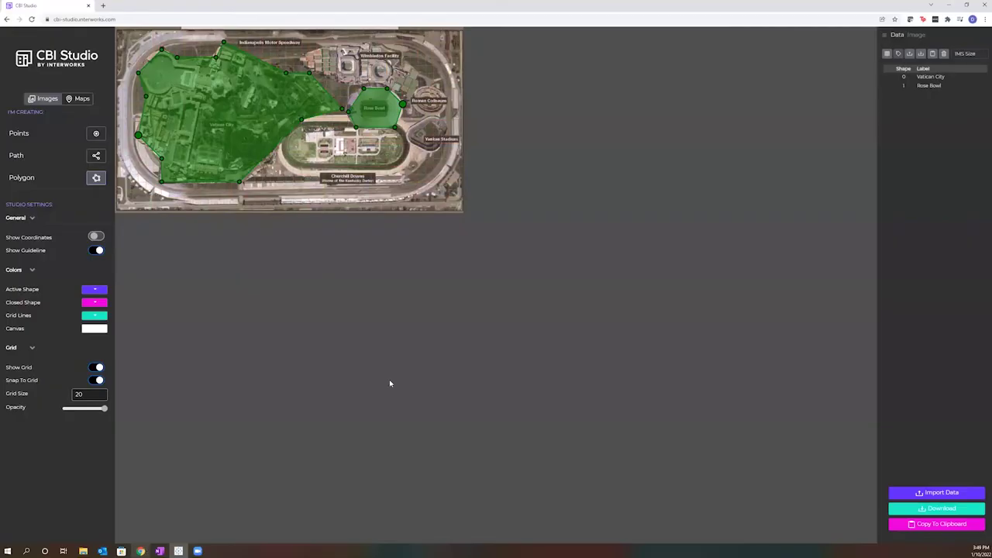
click(919, 35)
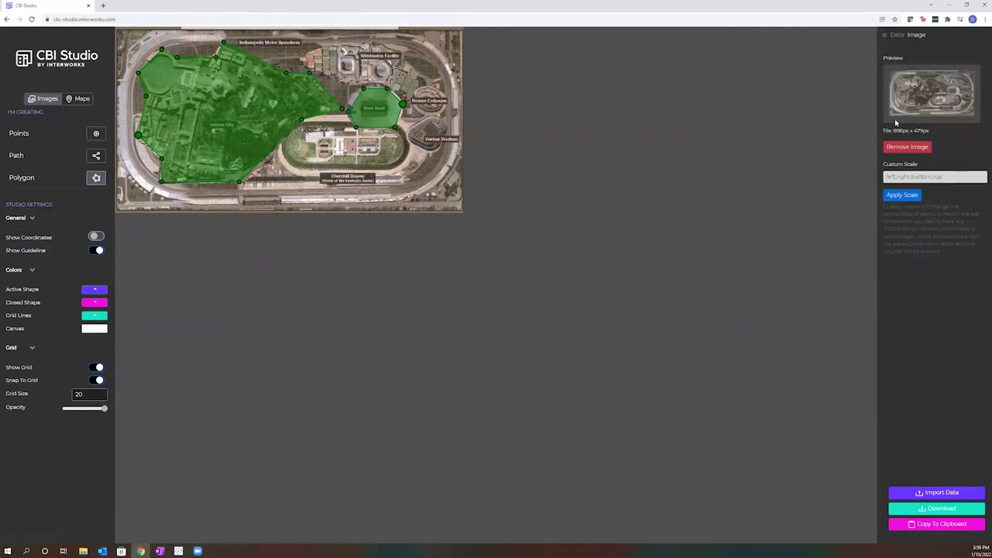
triple_click(931, 131)
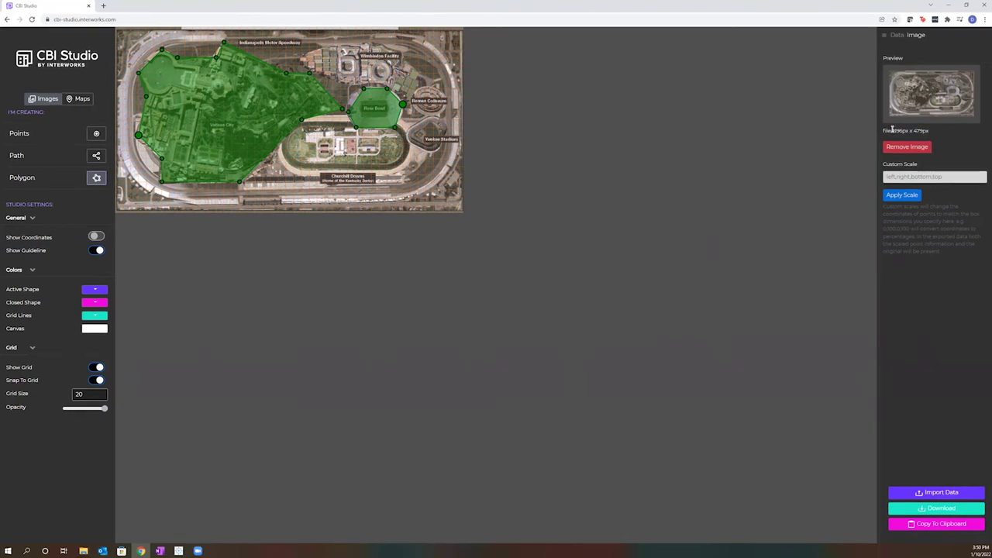
drag(892, 130, 908, 131)
click(178, 551)
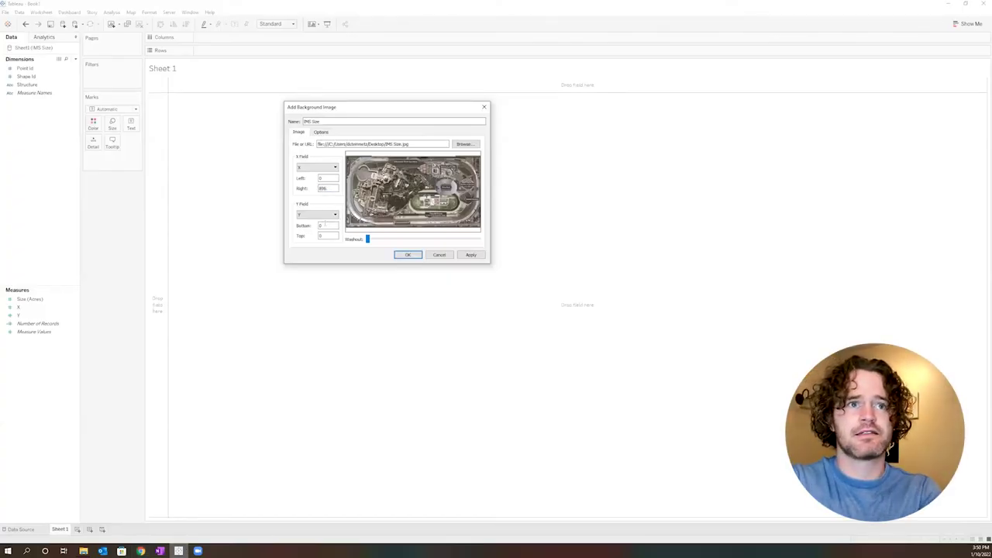
Look up the image's pixel height in CBI Studio and set the Y field's top value to 479 in Tableau.
click(141, 551)
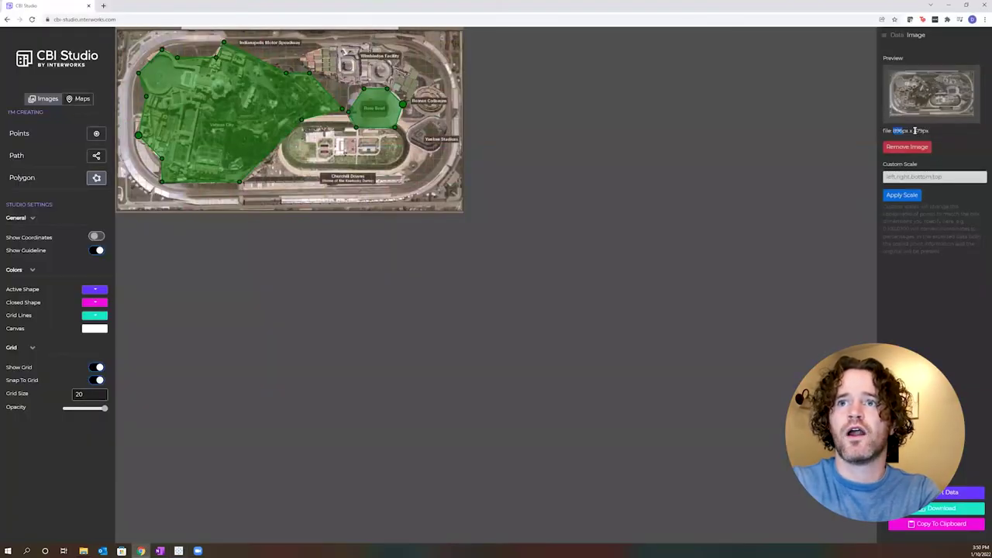
drag(914, 130, 928, 130)
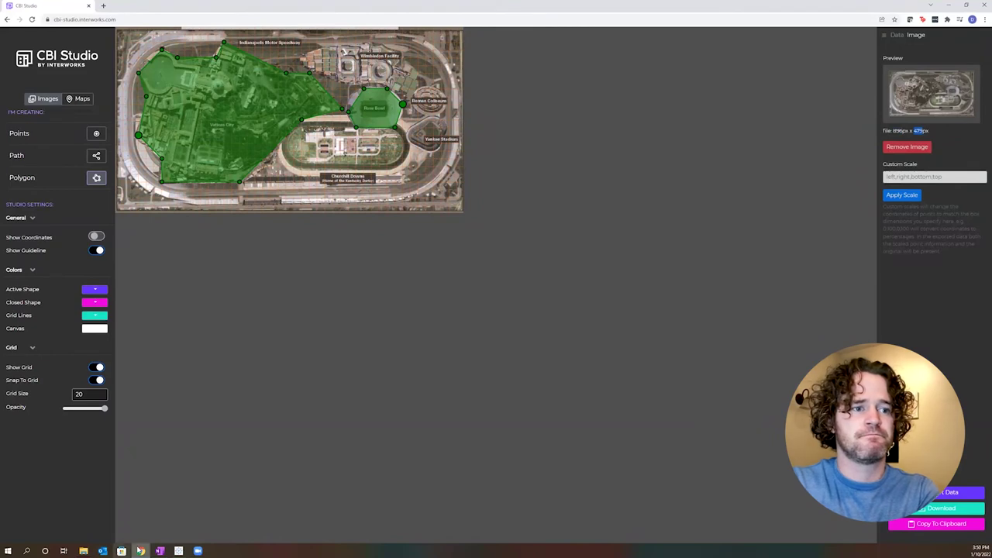
click(141, 551)
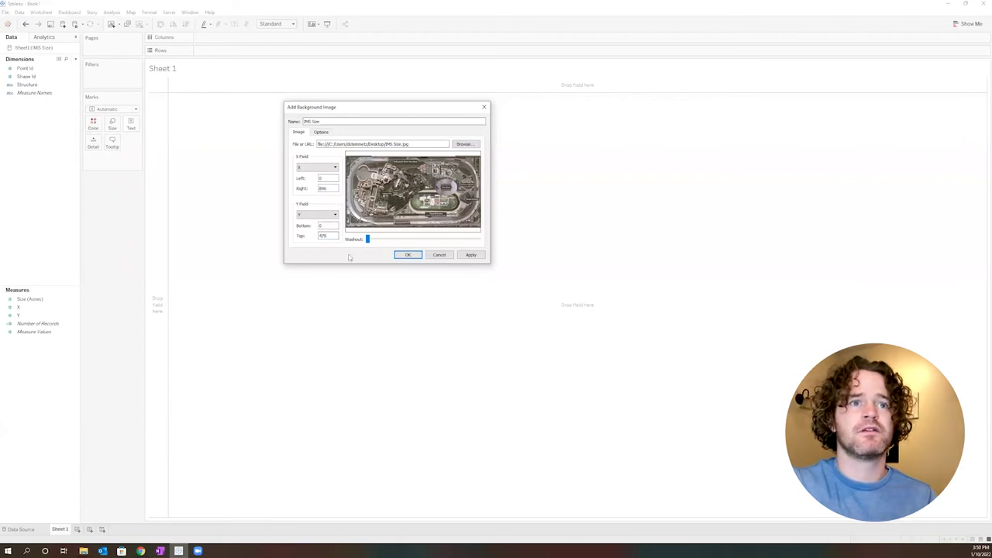
Try out the image's washout, return it to none, and confirm the new background image and the background images list.
drag(368, 239, 411, 239)
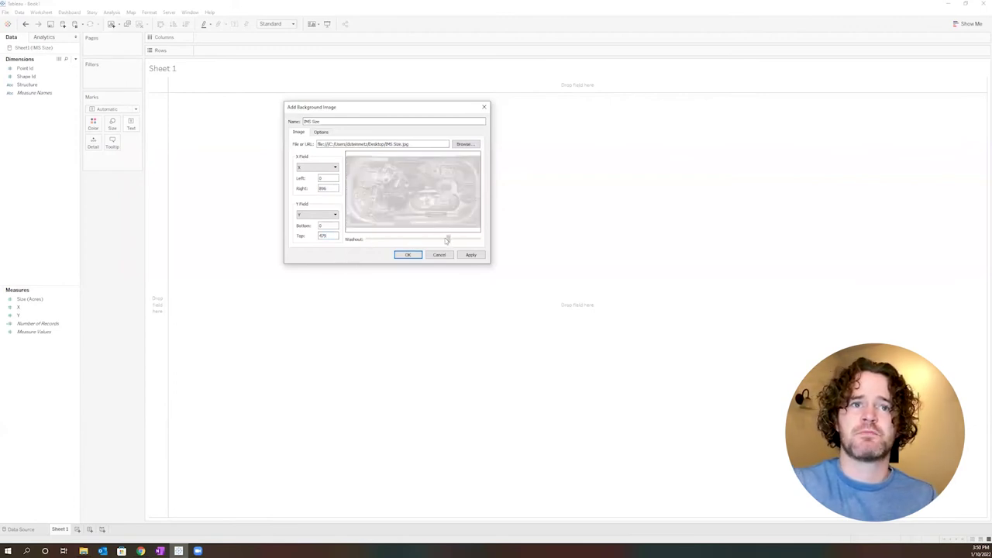
drag(412, 239, 361, 237)
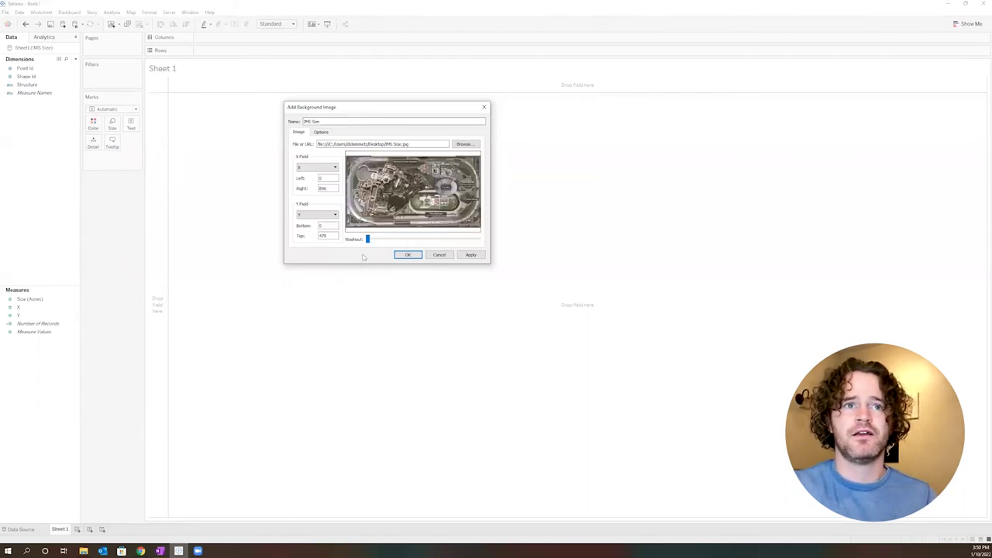
click(409, 255)
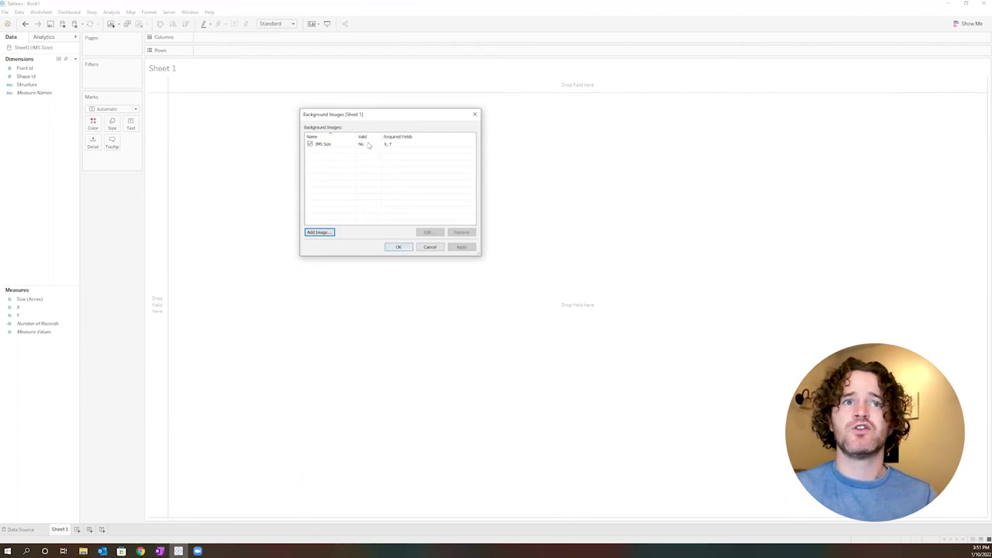
click(400, 247)
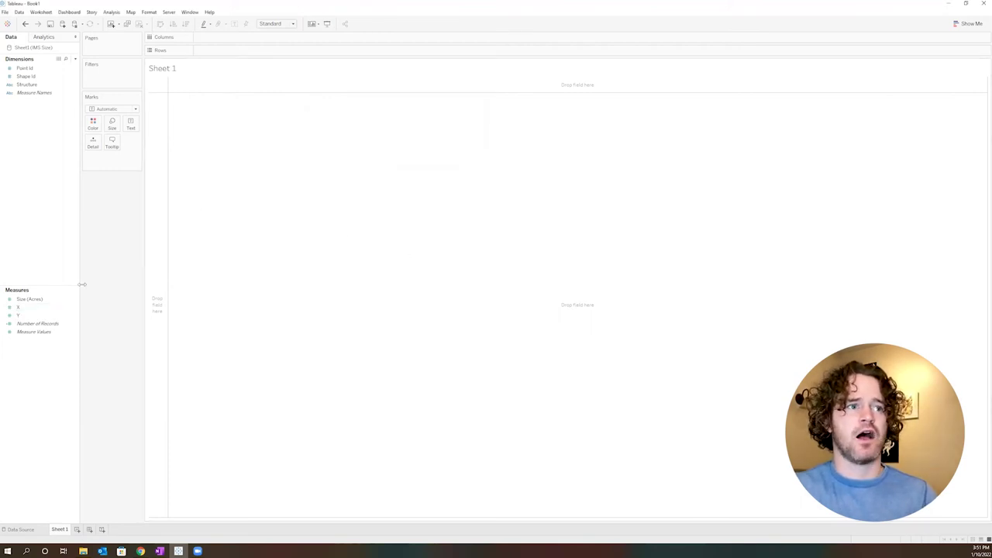
Plot X on the columns and Y on the rows, and aggregate both fields as Average.
drag(40, 312, 233, 41)
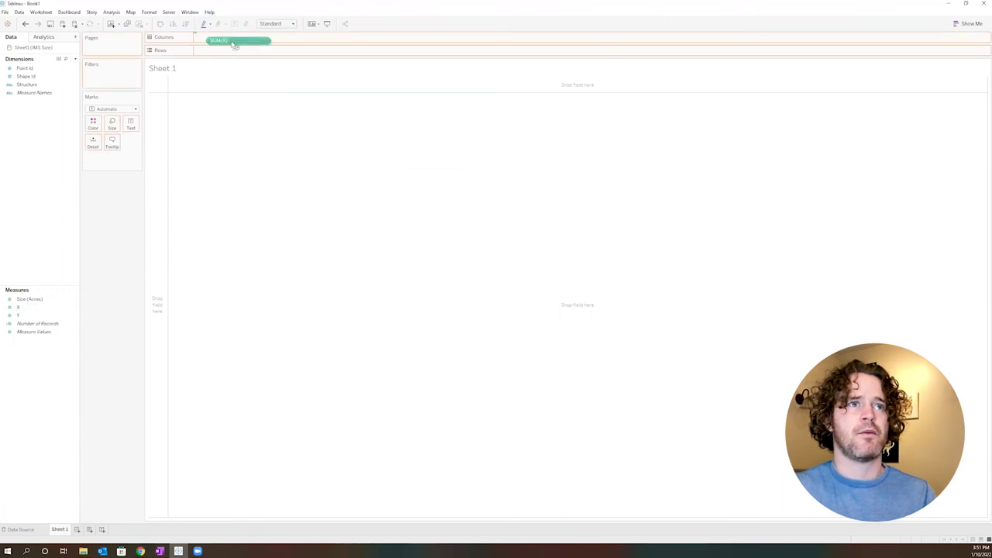
drag(31, 315, 223, 52)
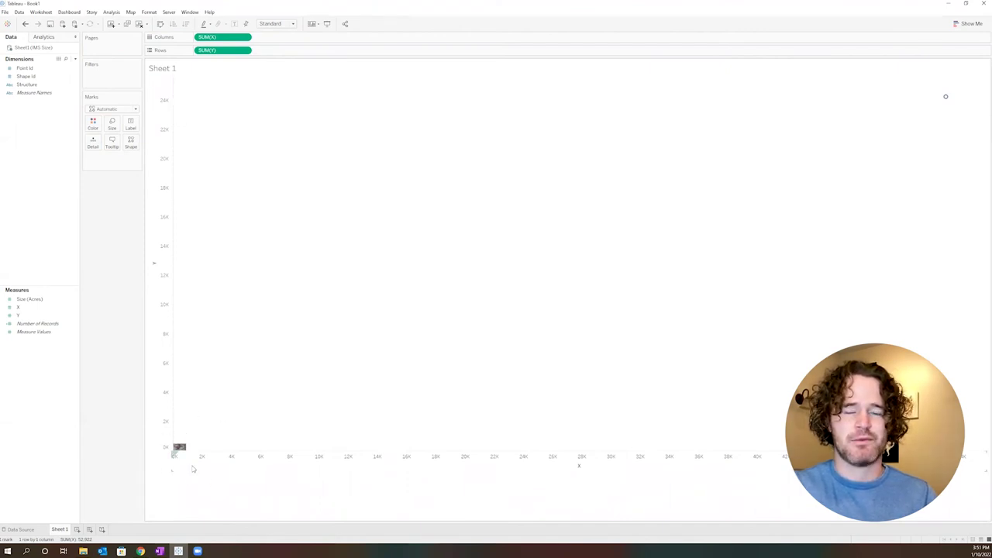
click(245, 38)
mouse_move(245, 117)
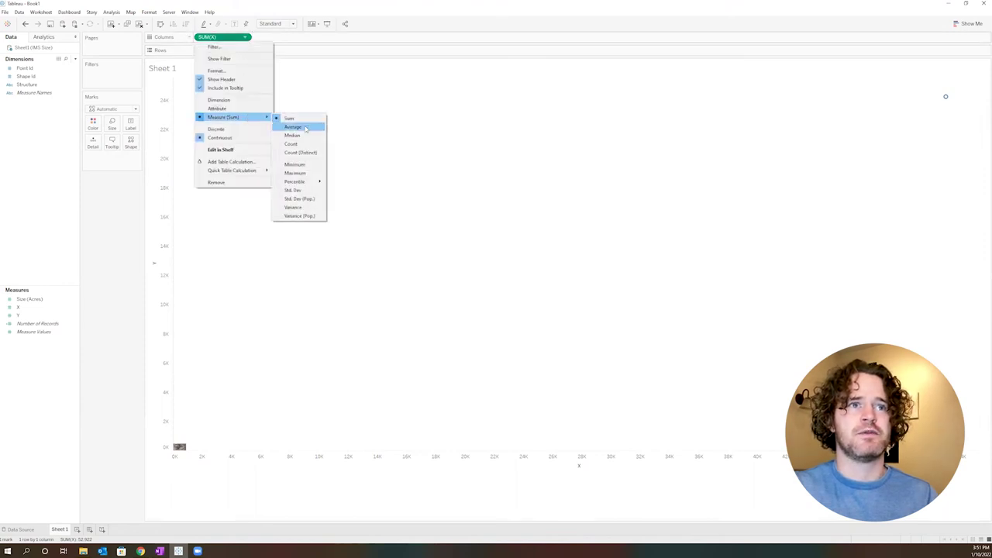
click(283, 126)
click(245, 50)
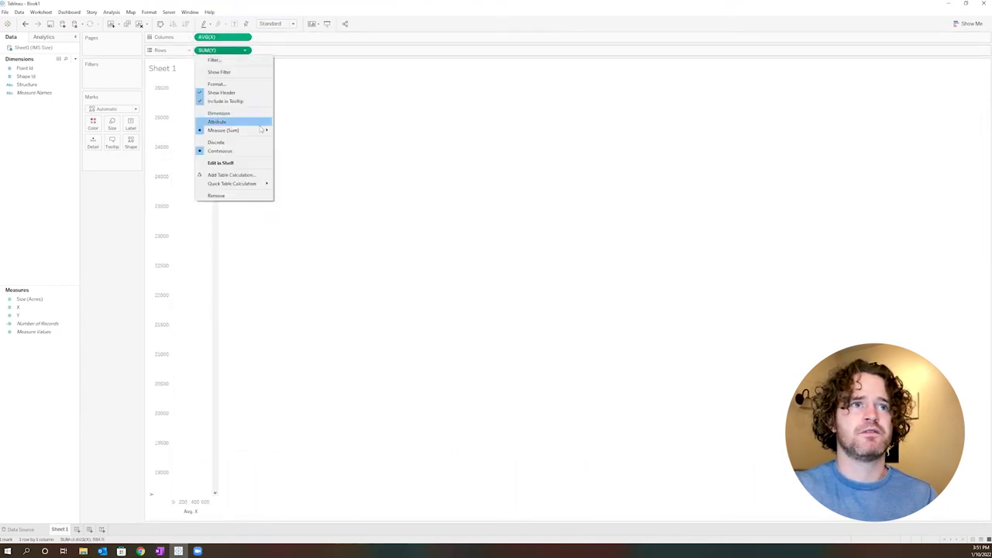
mouse_move(258, 131)
click(294, 139)
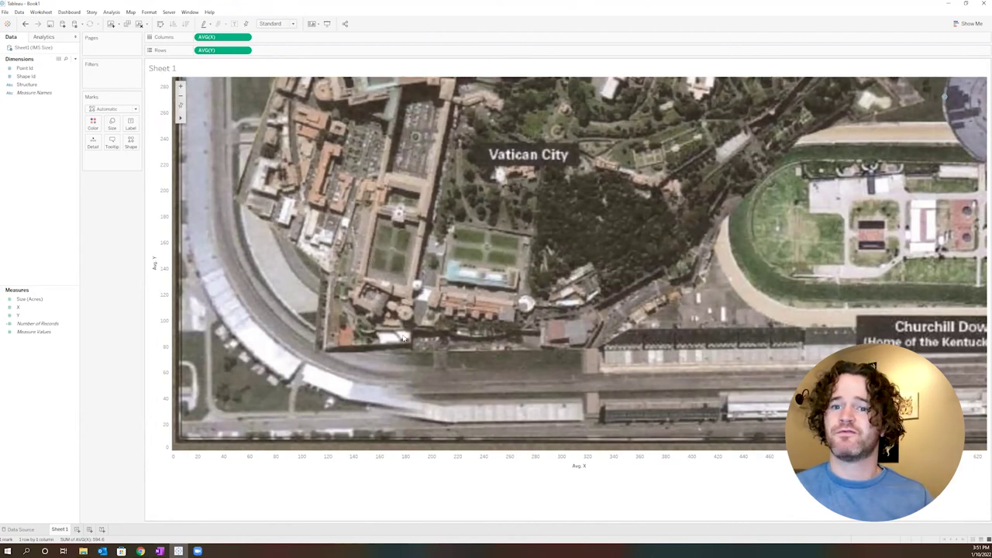
Color the marks by Shape Id and change the mark type to Polygon.
click(26, 77)
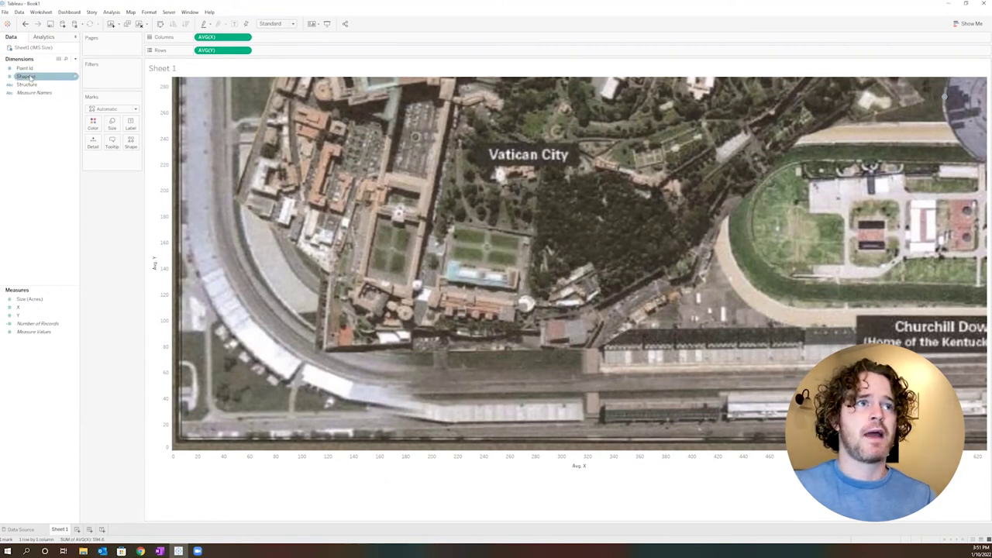
drag(26, 77, 92, 126)
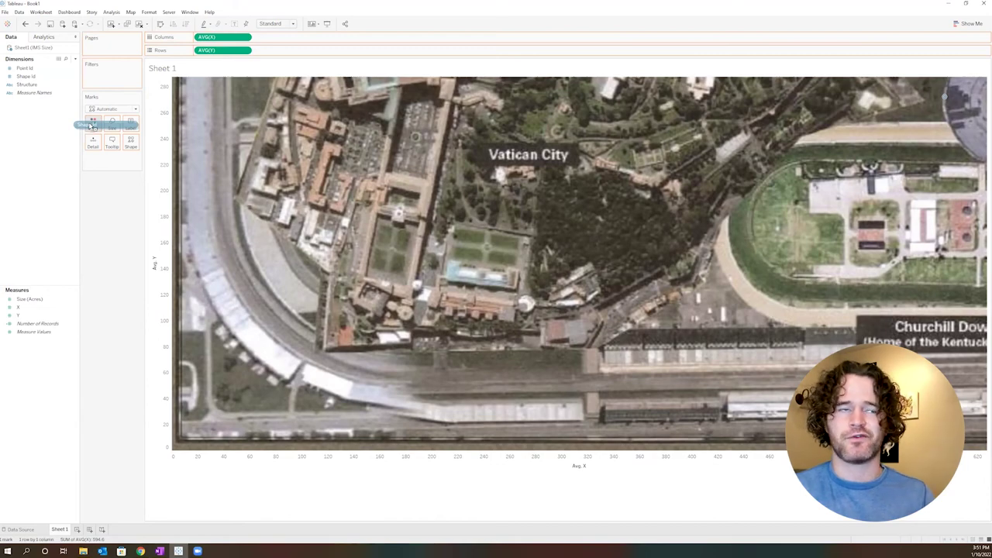
drag(92, 126, 92, 125)
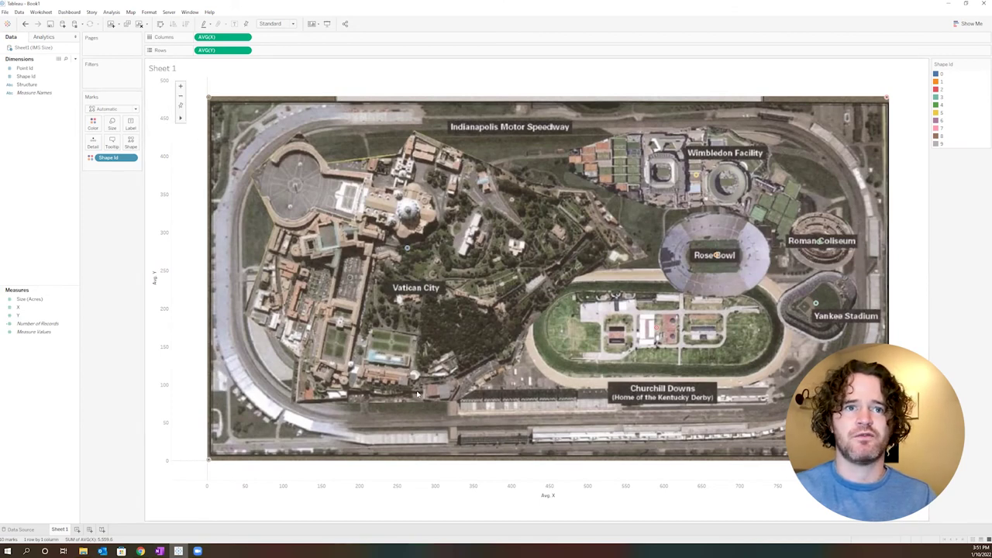
click(99, 109)
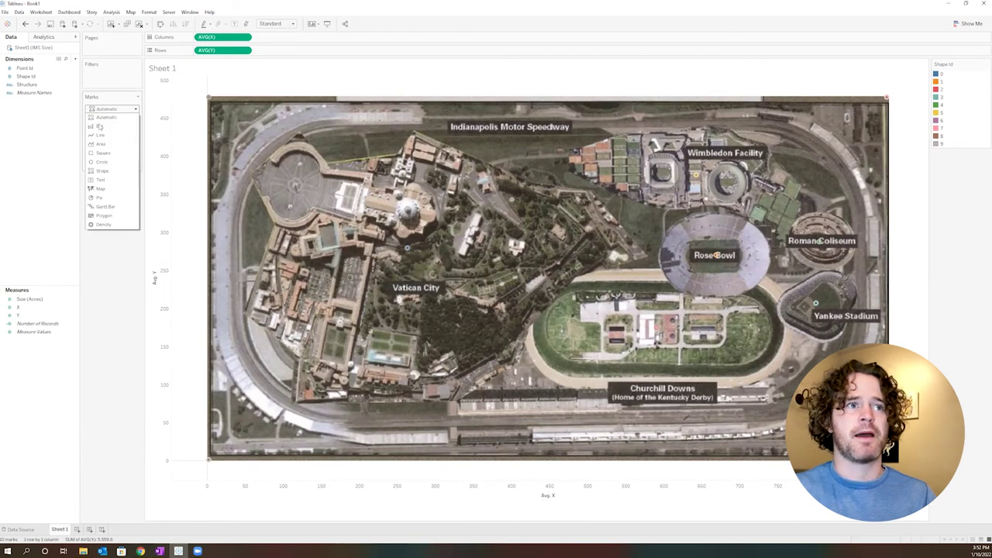
click(102, 215)
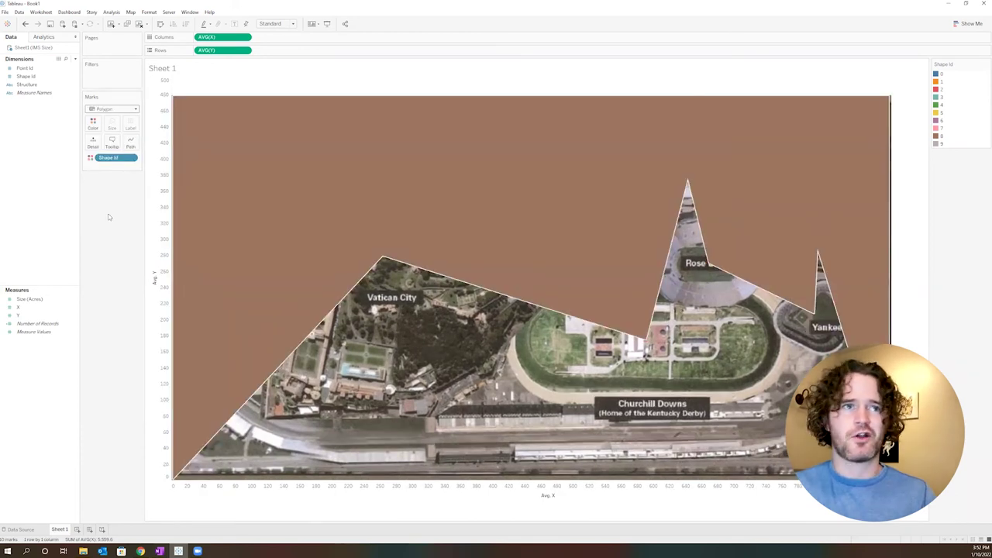
Add Point Id to the marks' detail and reassign it to Path to set the order of the polygon points.
click(34, 77)
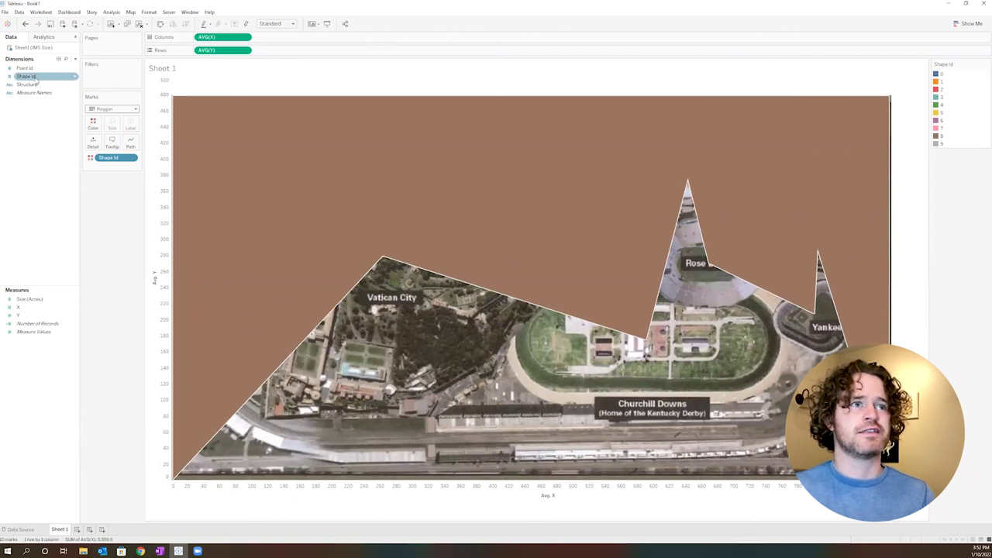
drag(36, 81, 91, 145)
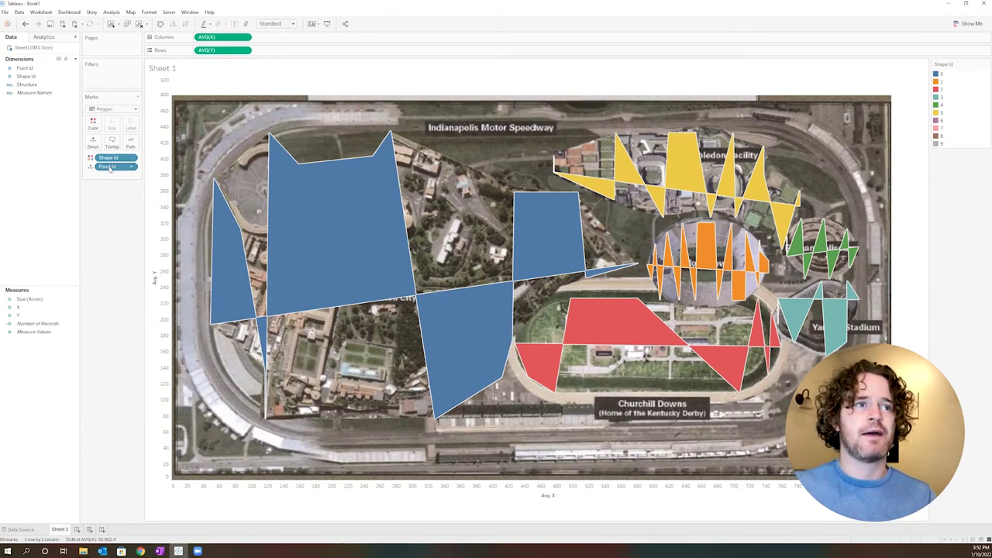
drag(111, 169, 131, 147)
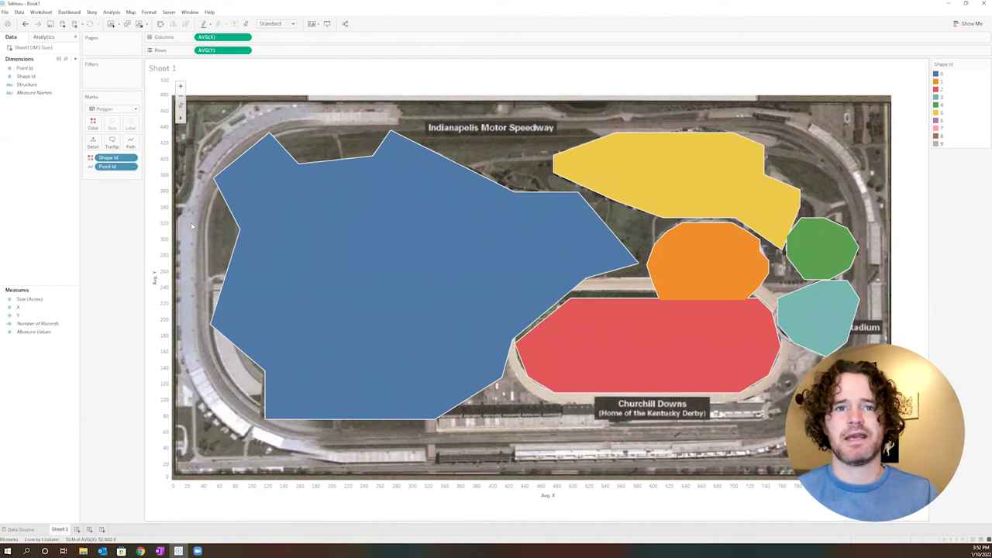
Hide the headers of the Avg. Y and Avg. X axes.
right_click(155, 278)
click(178, 322)
right_click(199, 504)
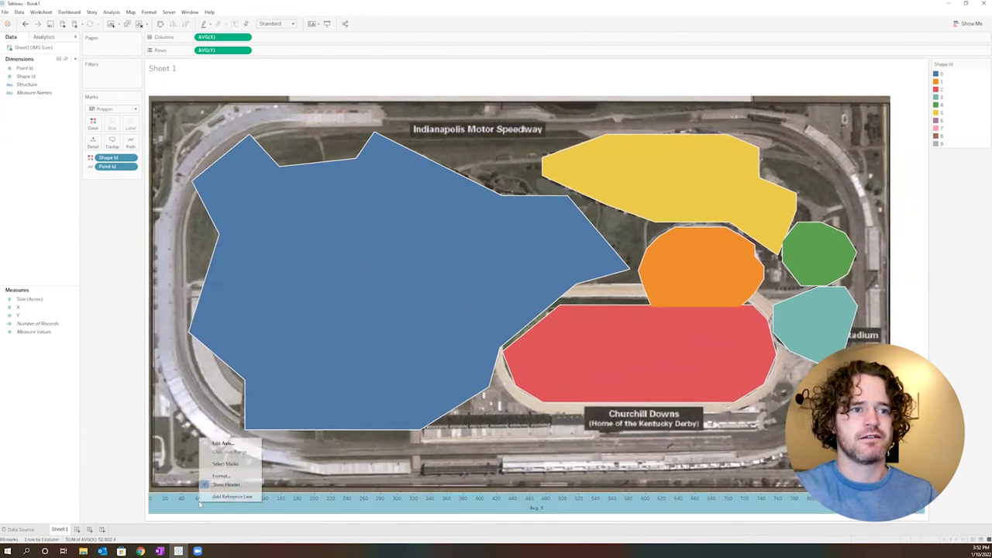
click(226, 485)
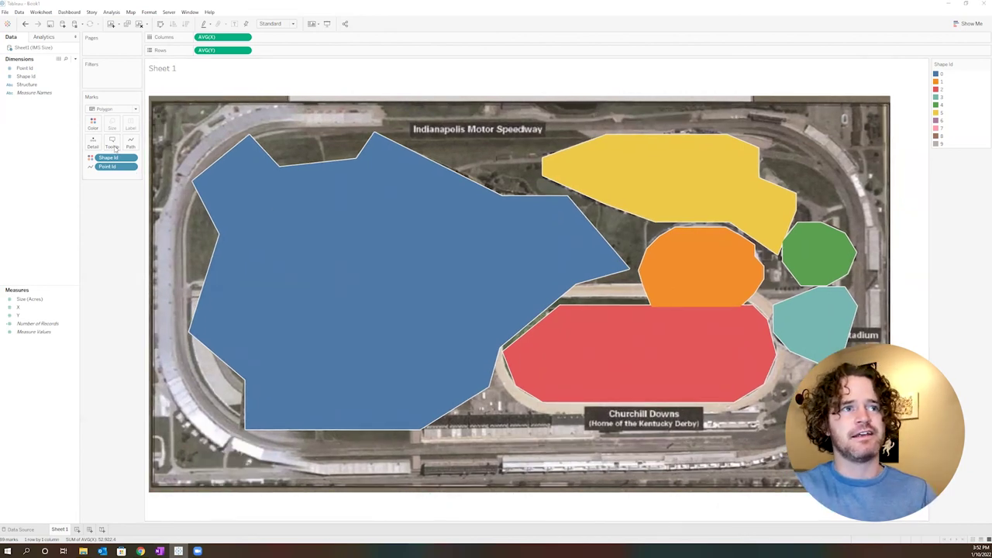
Delete all the default text from the marks' tooltip and confirm the empty tooltip.
click(113, 145)
drag(318, 269, 260, 234)
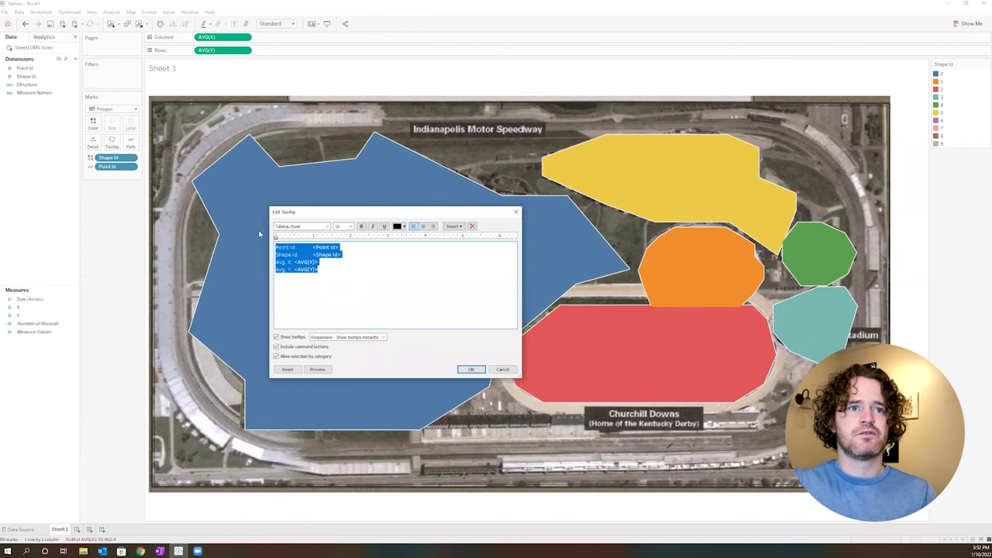
key(BackSpace)
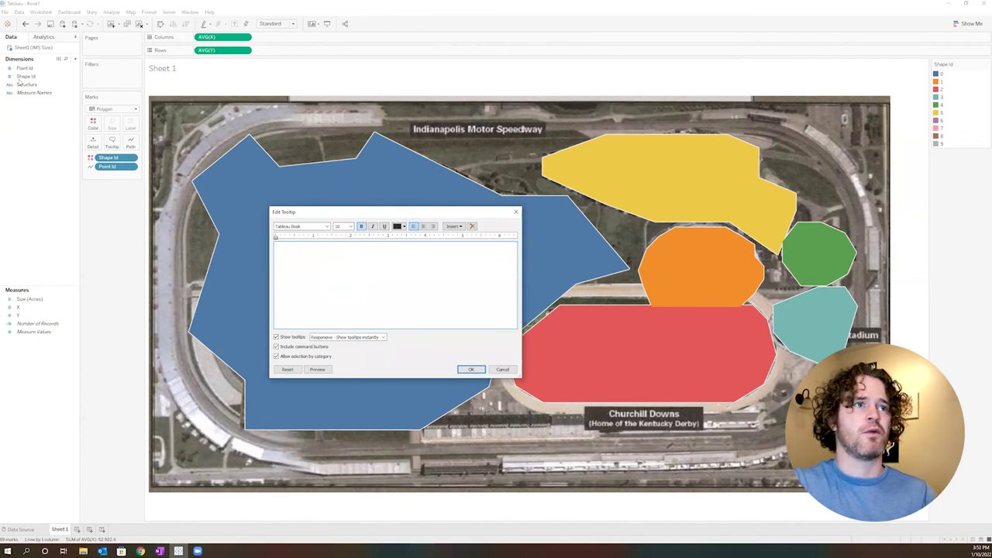
click(471, 369)
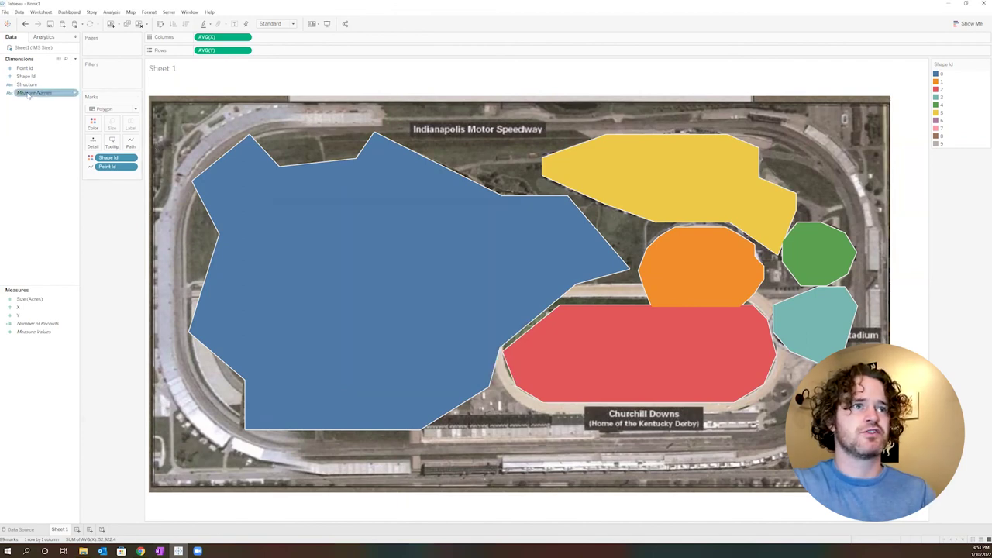
Add Structure and Size (Acres) to the tooltip fields, and aggregate Size (Acres) as Average.
drag(27, 83, 113, 143)
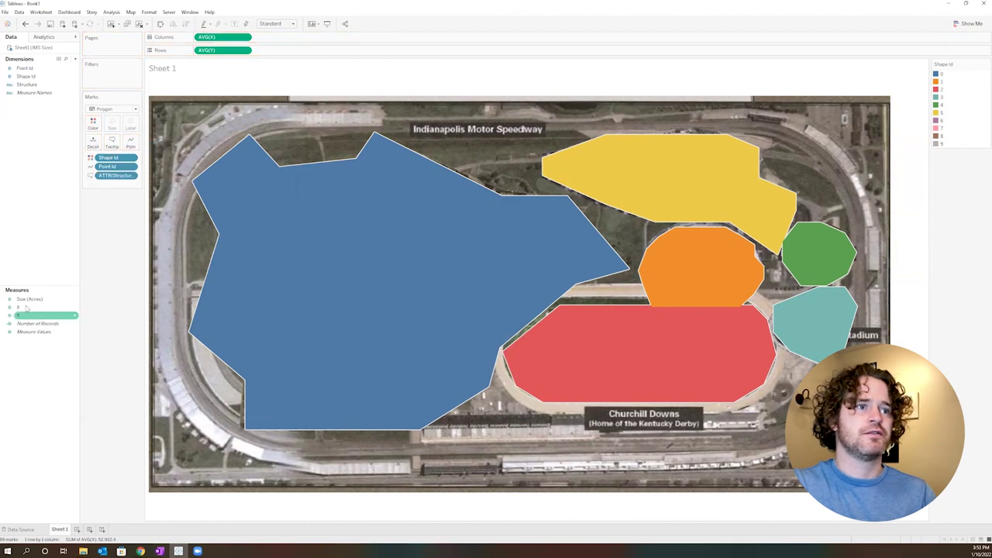
drag(29, 300, 112, 144)
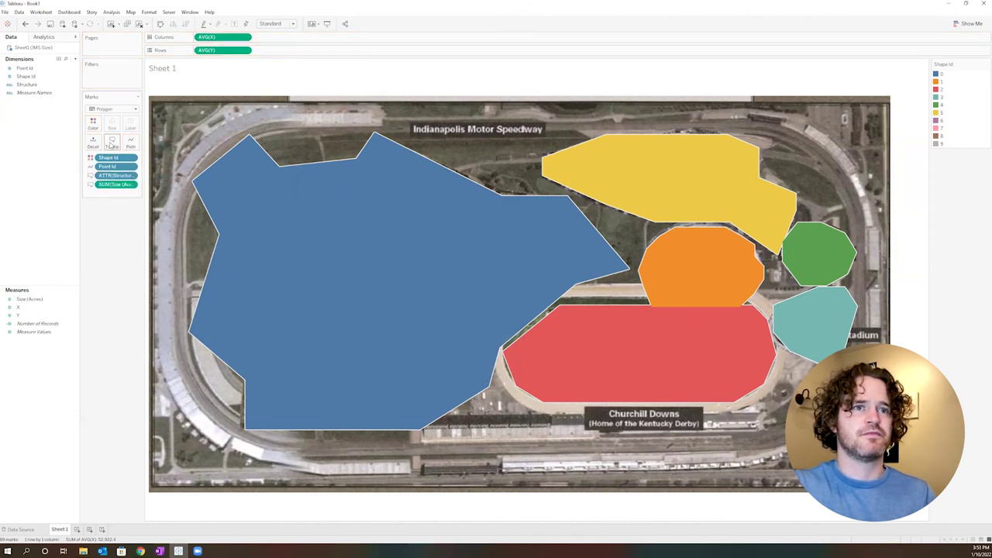
click(132, 185)
mouse_move(137, 248)
click(190, 256)
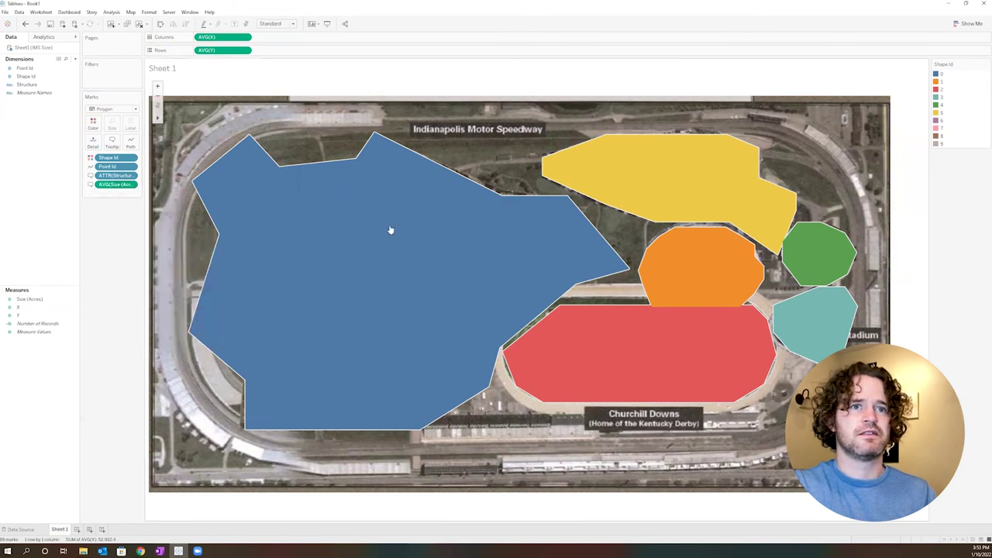
Insert the ATTR(Structure) field as the first line of the tooltip text.
click(112, 145)
click(453, 225)
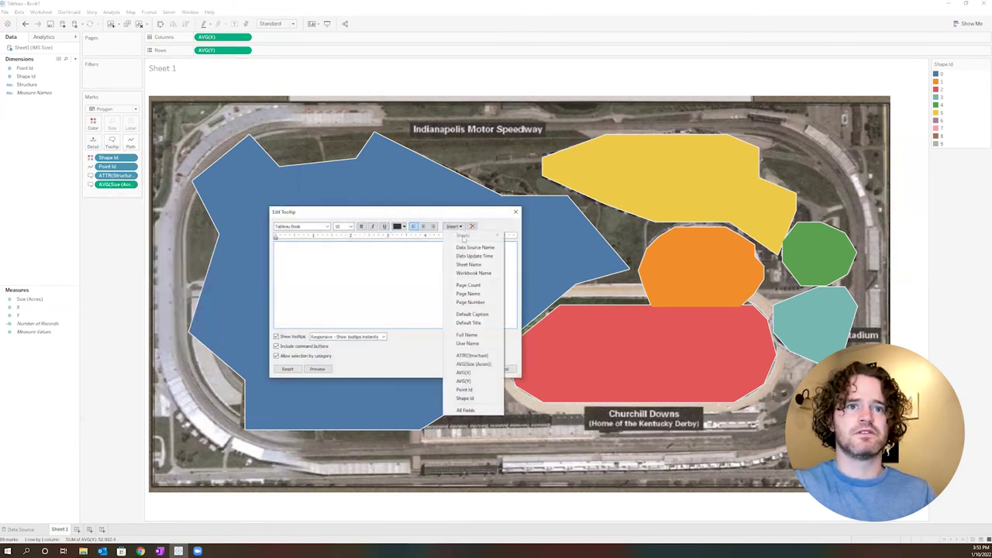
click(471, 355)
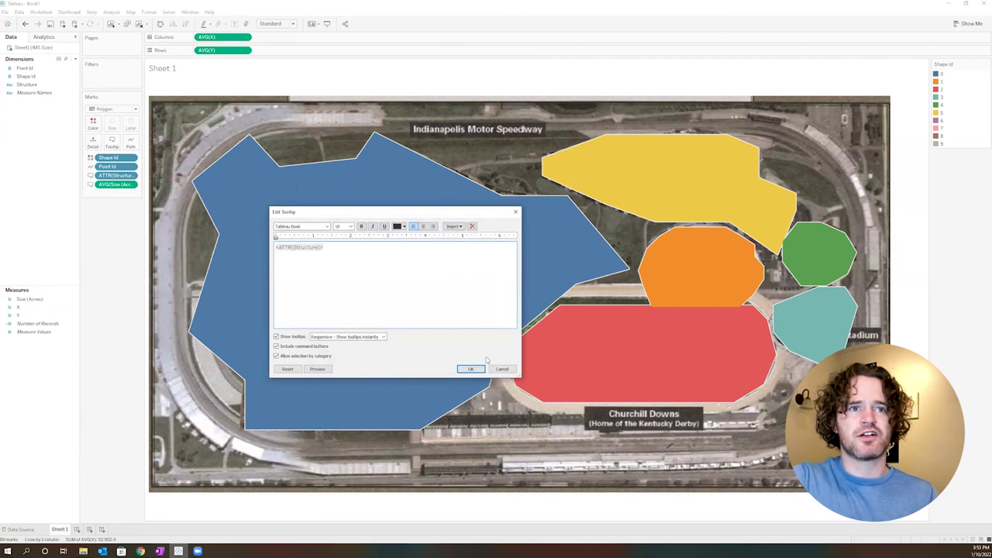
click(453, 226)
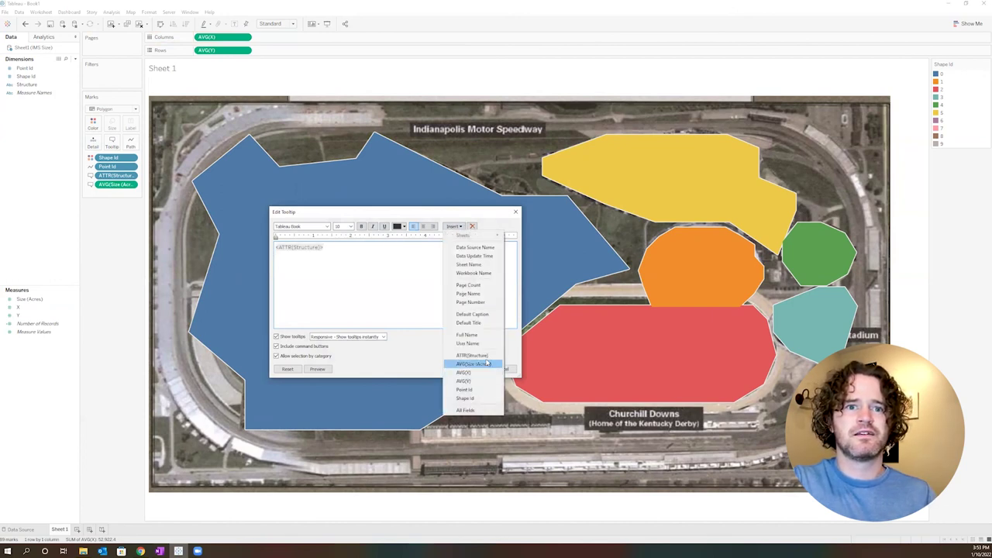
click(486, 360)
key(BackSpace)
key(BackSpace)
key(BackSpace)
key(BackSpace)
key(BackSpace)
key(BackSpace)
key(BackSpace)
key(BackSpace)
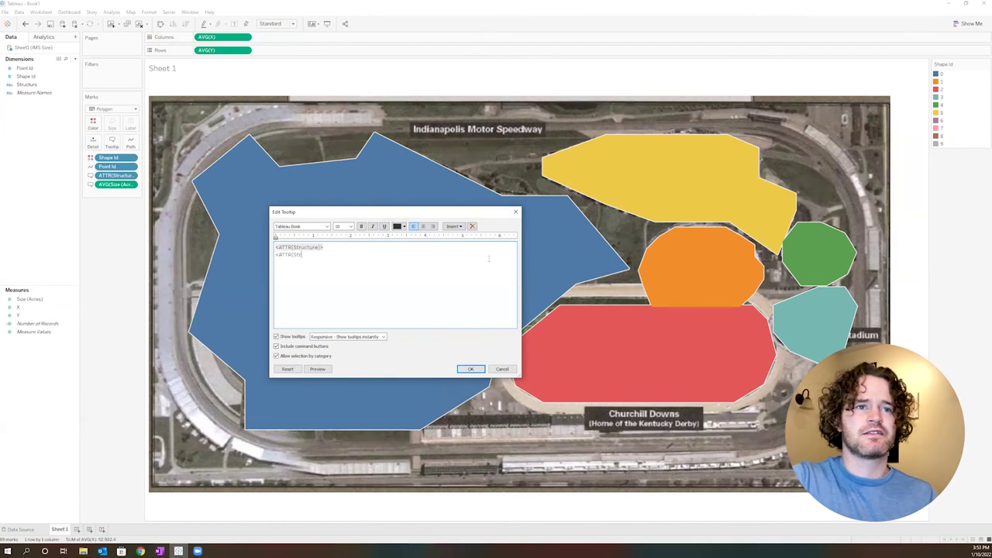
Insert the AVG(Size (Acres)) field on the tooltip's second line and confirm the tooltip.
click(457, 226)
click(476, 301)
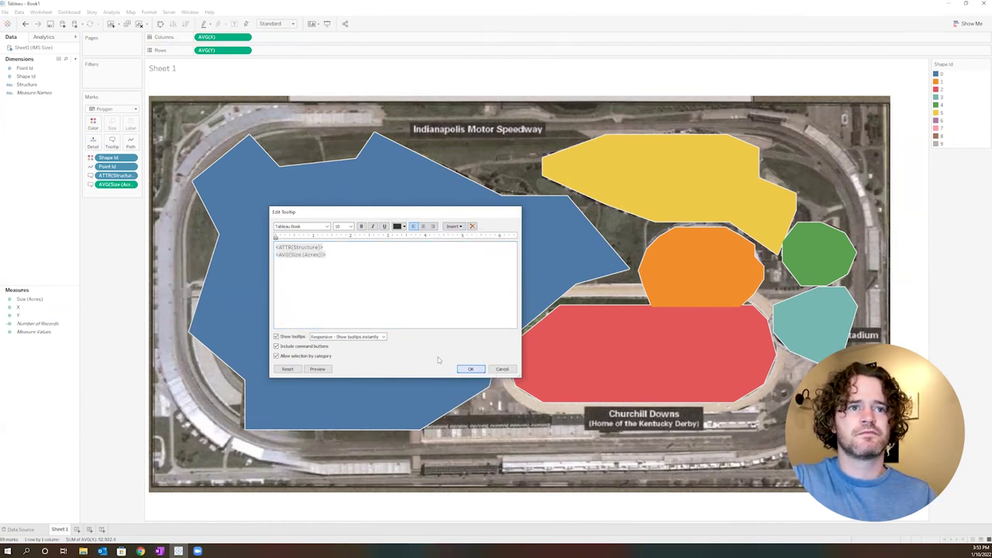
click(471, 369)
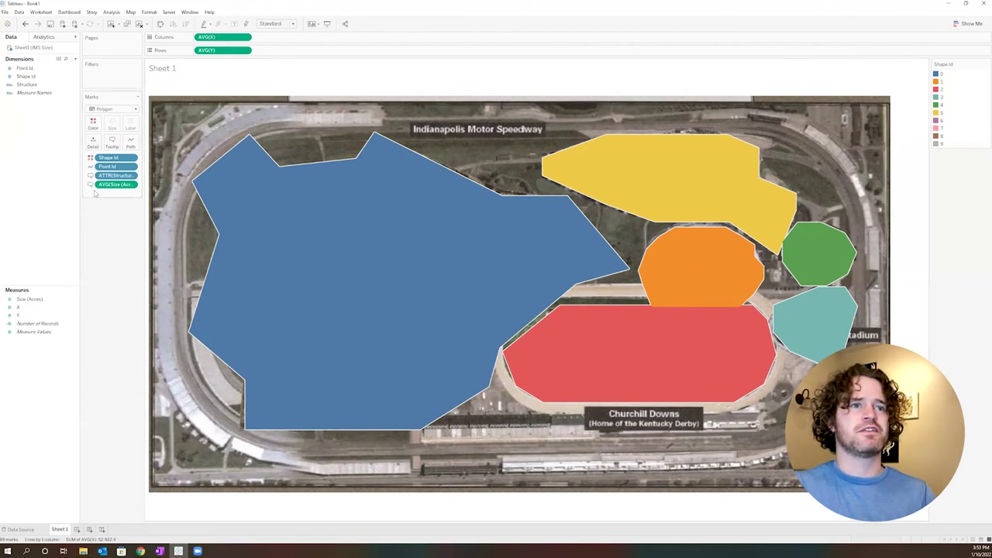
Lower the color opacity of the polygons to make them see-through over the background image.
click(93, 124)
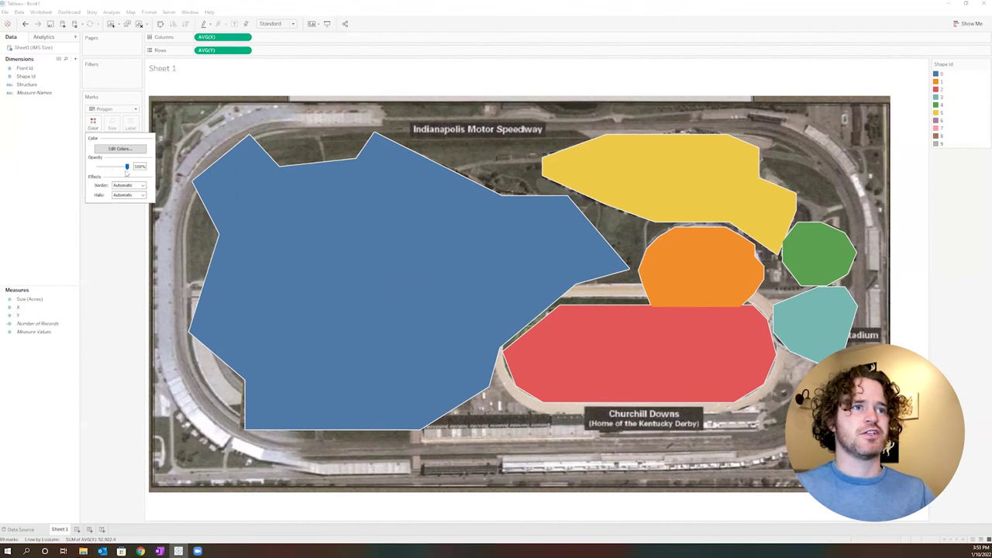
drag(126, 170, 106, 168)
click(107, 284)
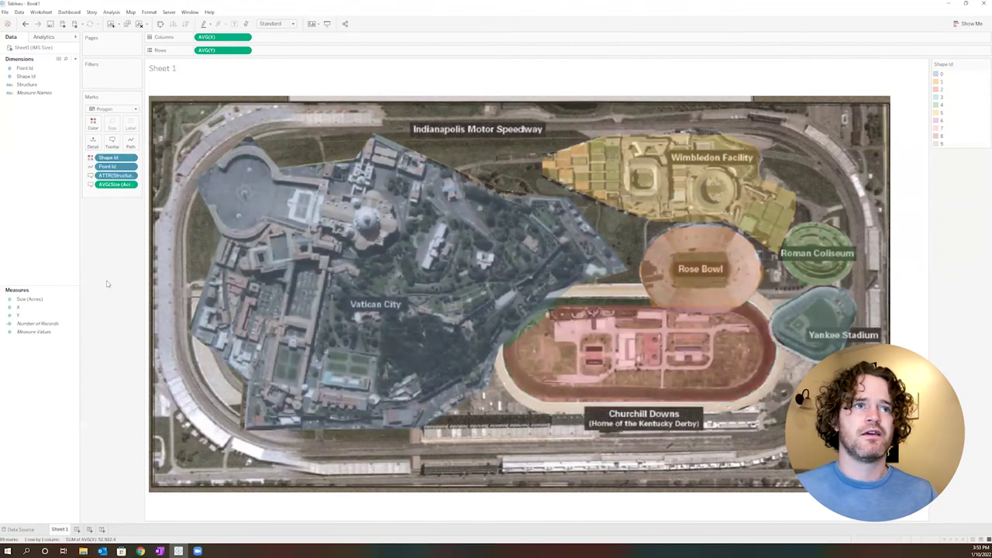